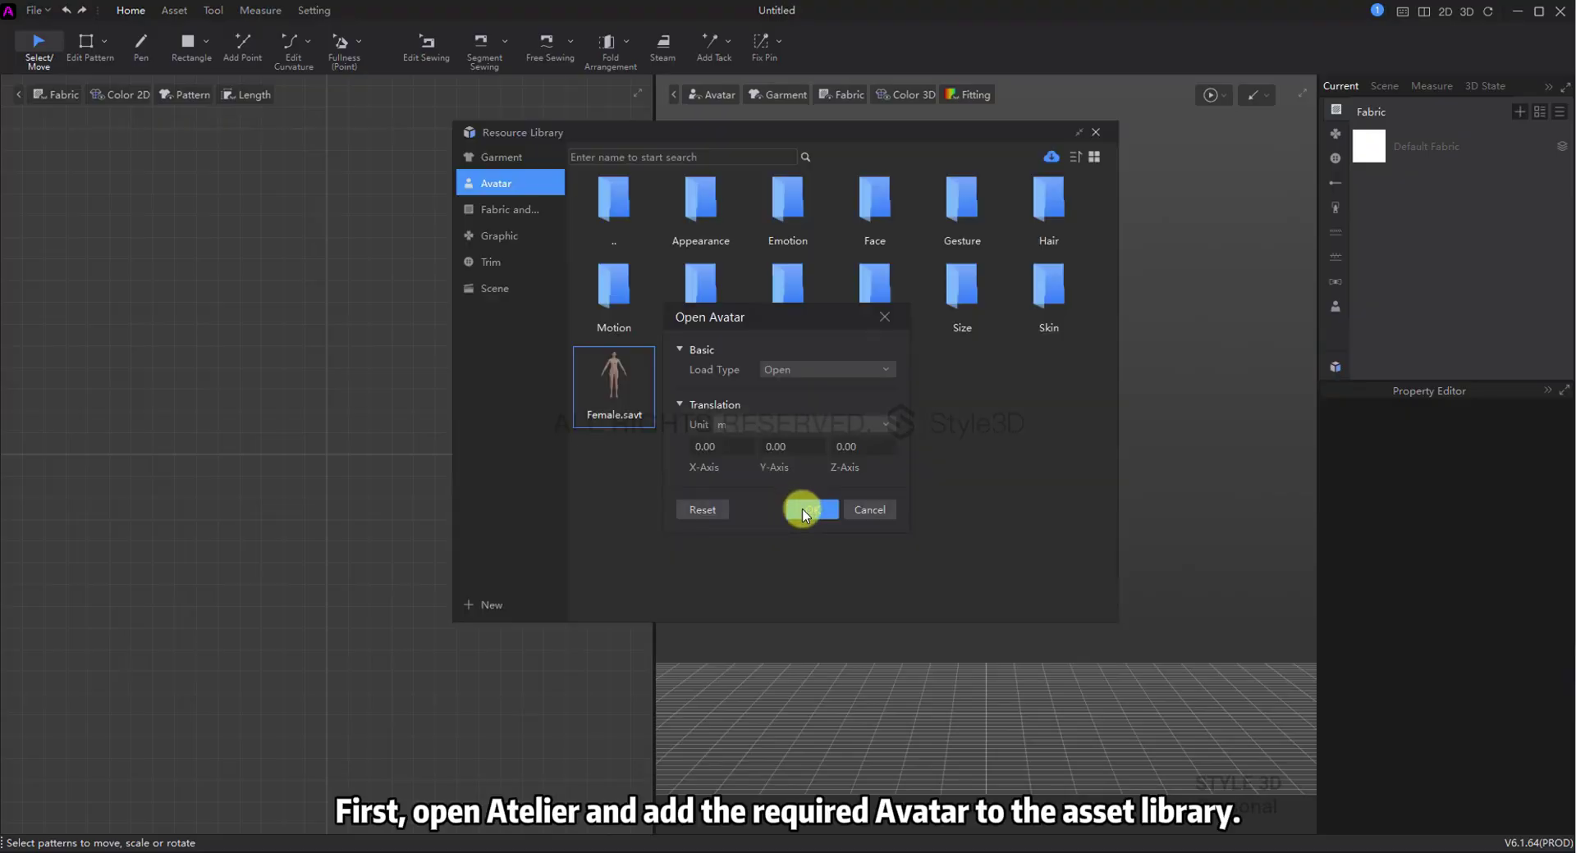
# Step: Load the Female avatar, close the resource library, and begin an OBJ export
pyautogui.click(806, 509)
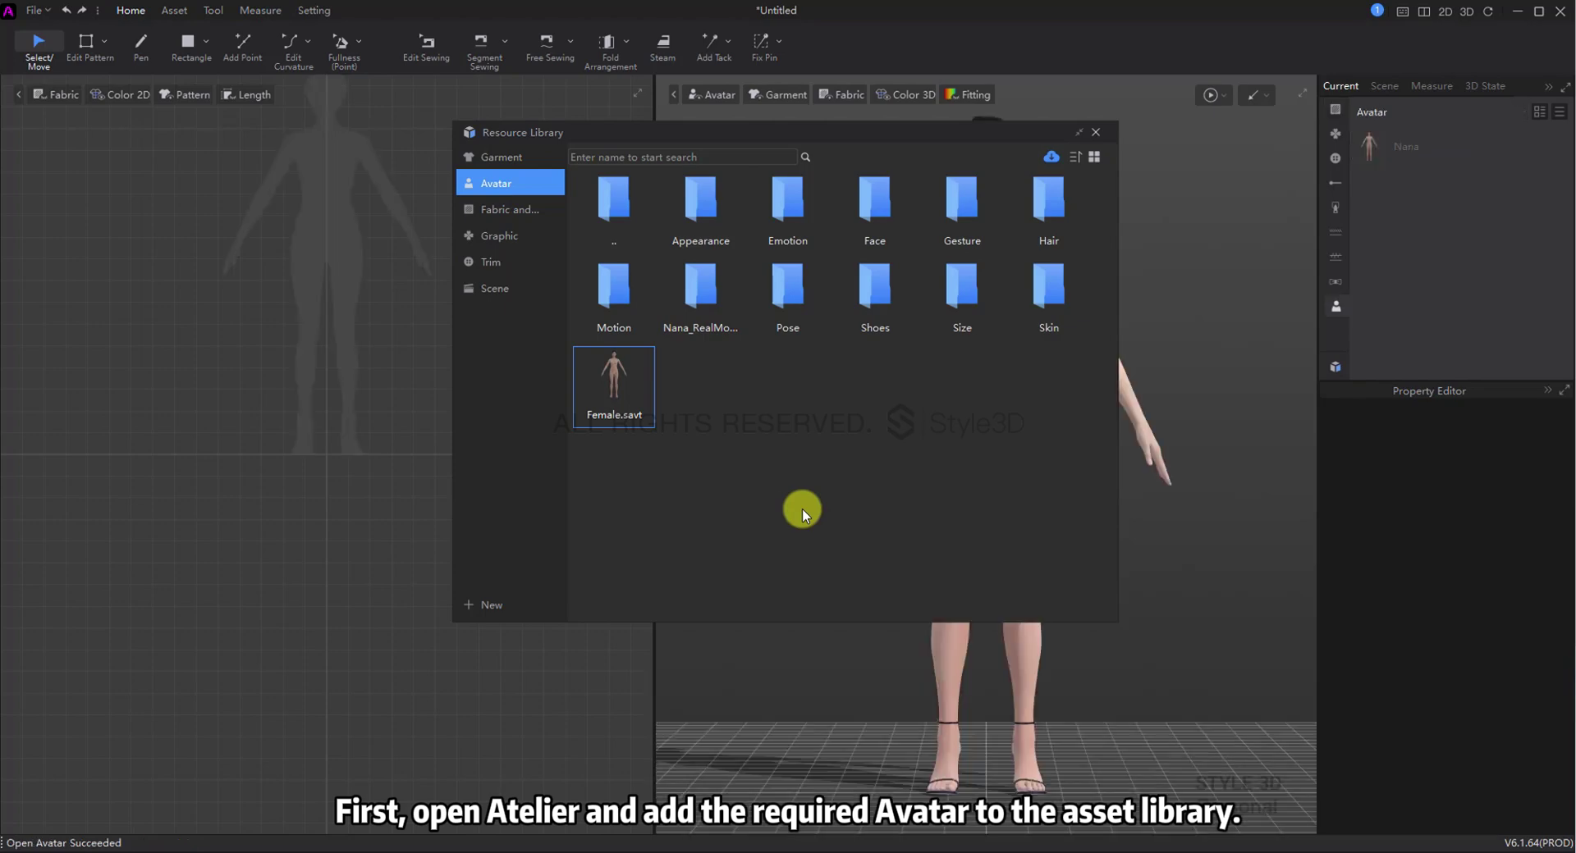
pyautogui.click(1095, 134)
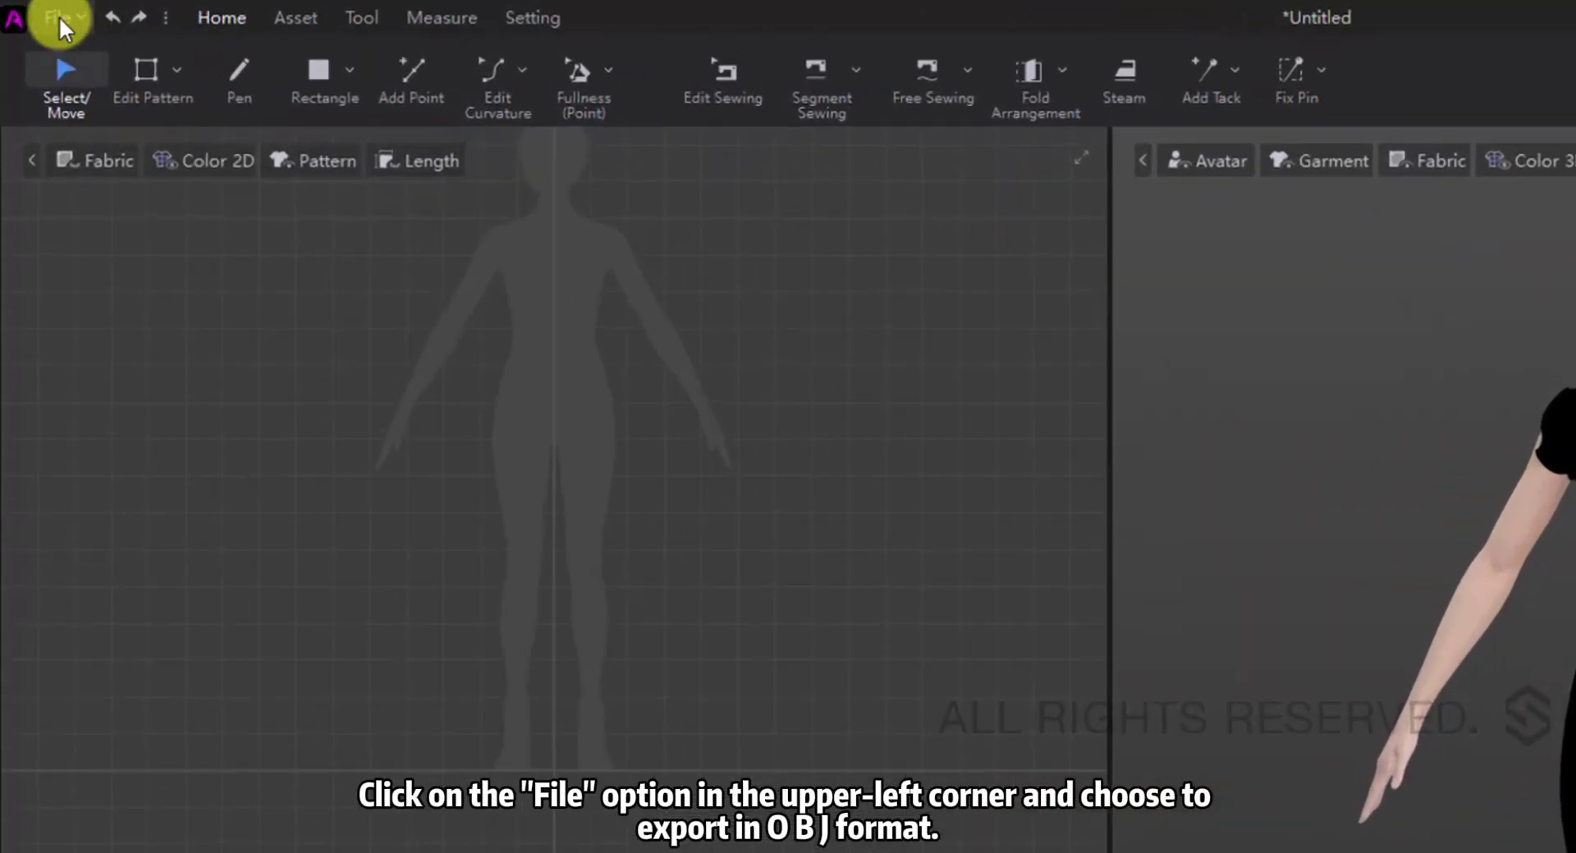
pyautogui.click(59, 17)
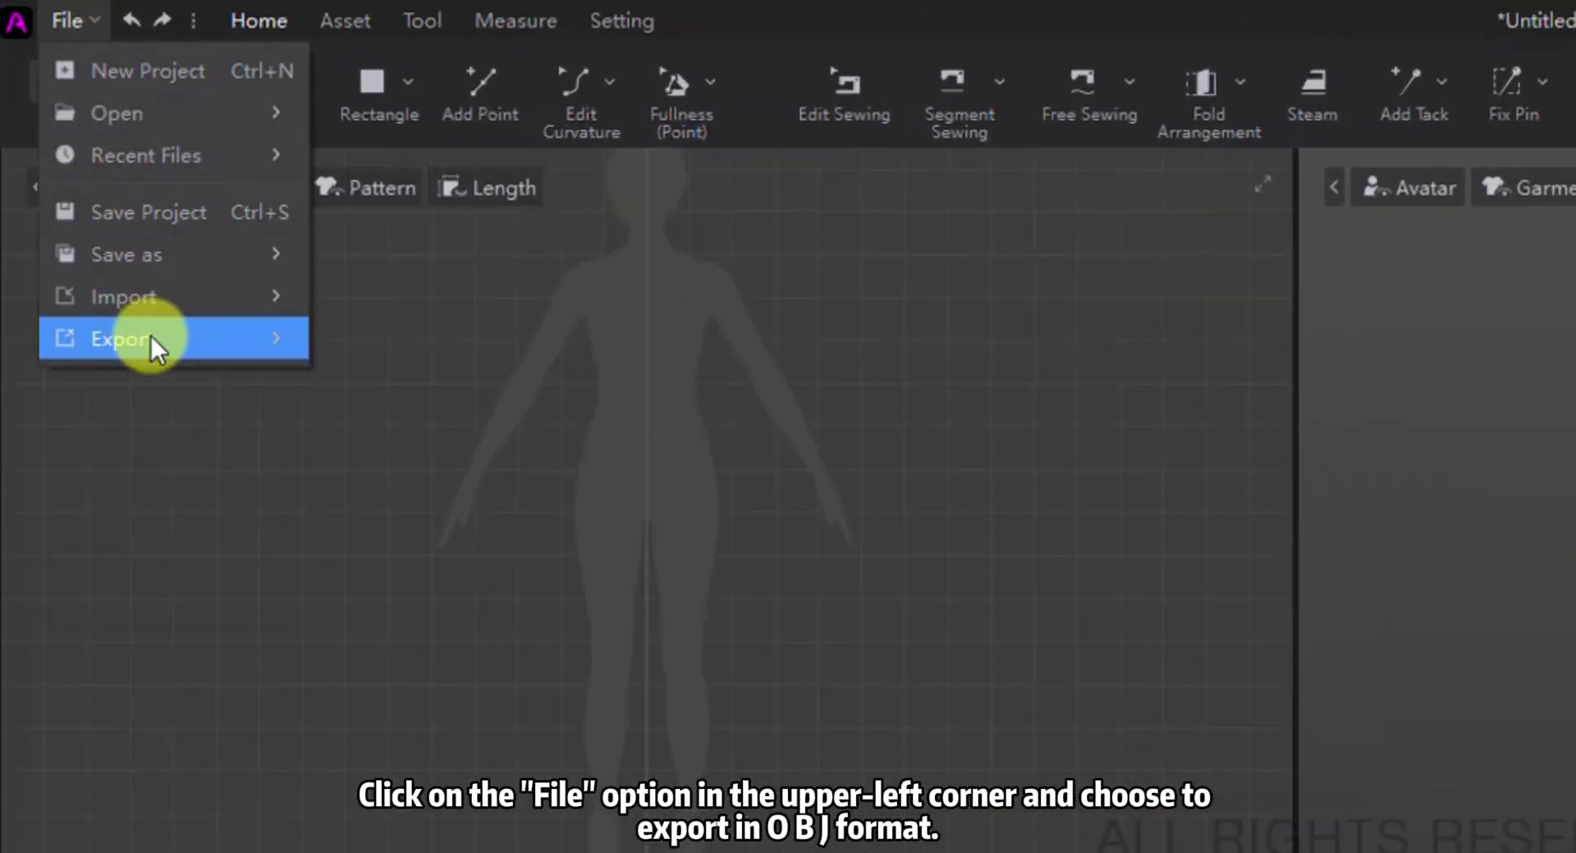
pyautogui.moveTo(151, 336)
pyautogui.click(378, 339)
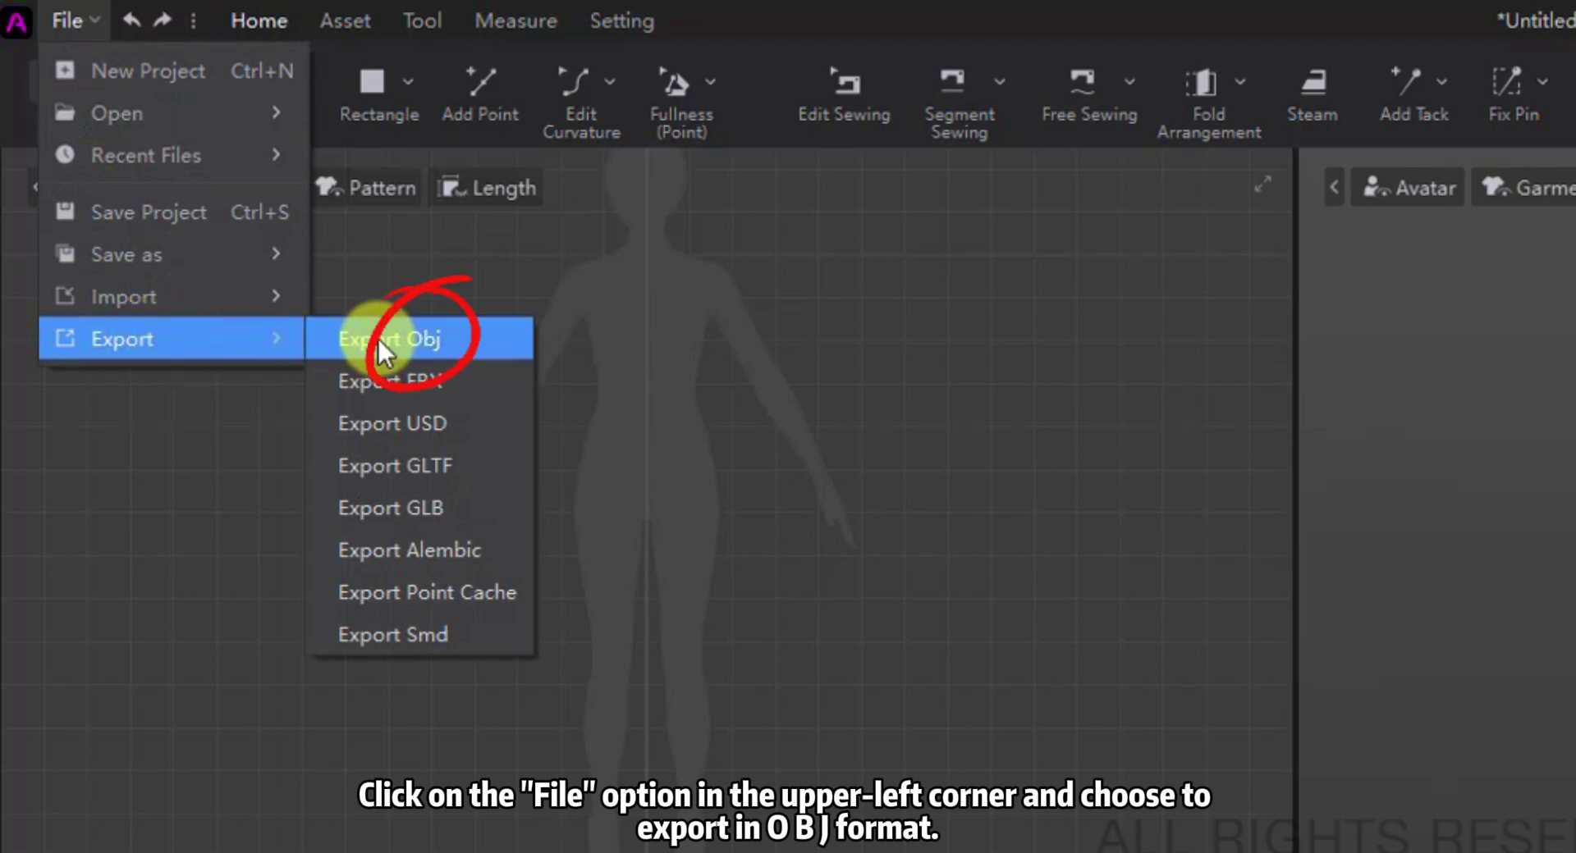
# Step: Export all avatars with texture files zipped, then extract the zip into the nana folder
pyautogui.click(900, 310)
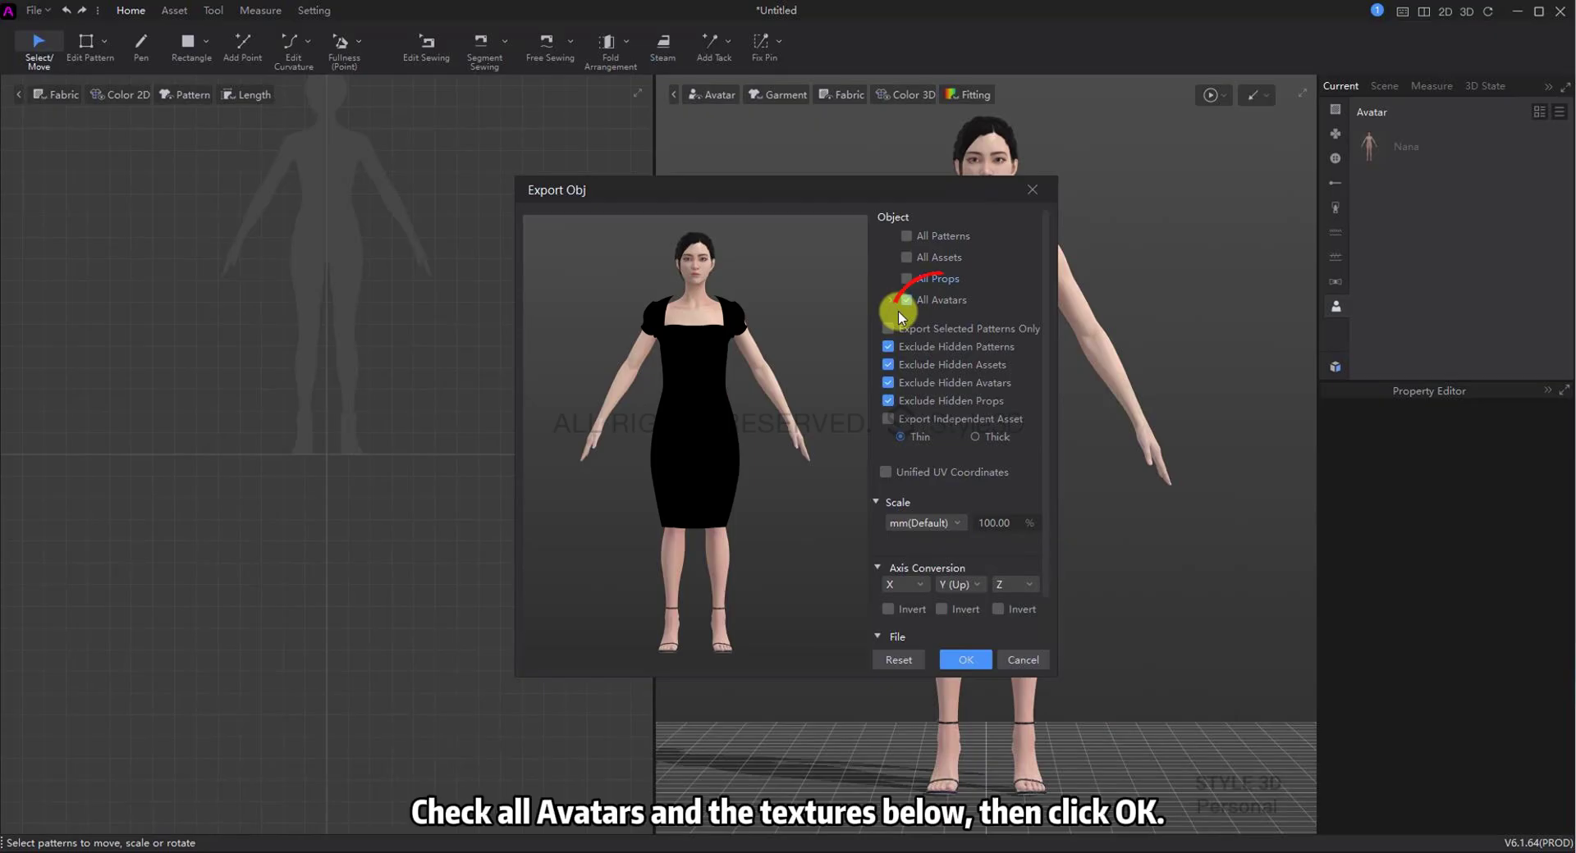
pyautogui.scroll(-1, 900, 317)
pyautogui.click(887, 599)
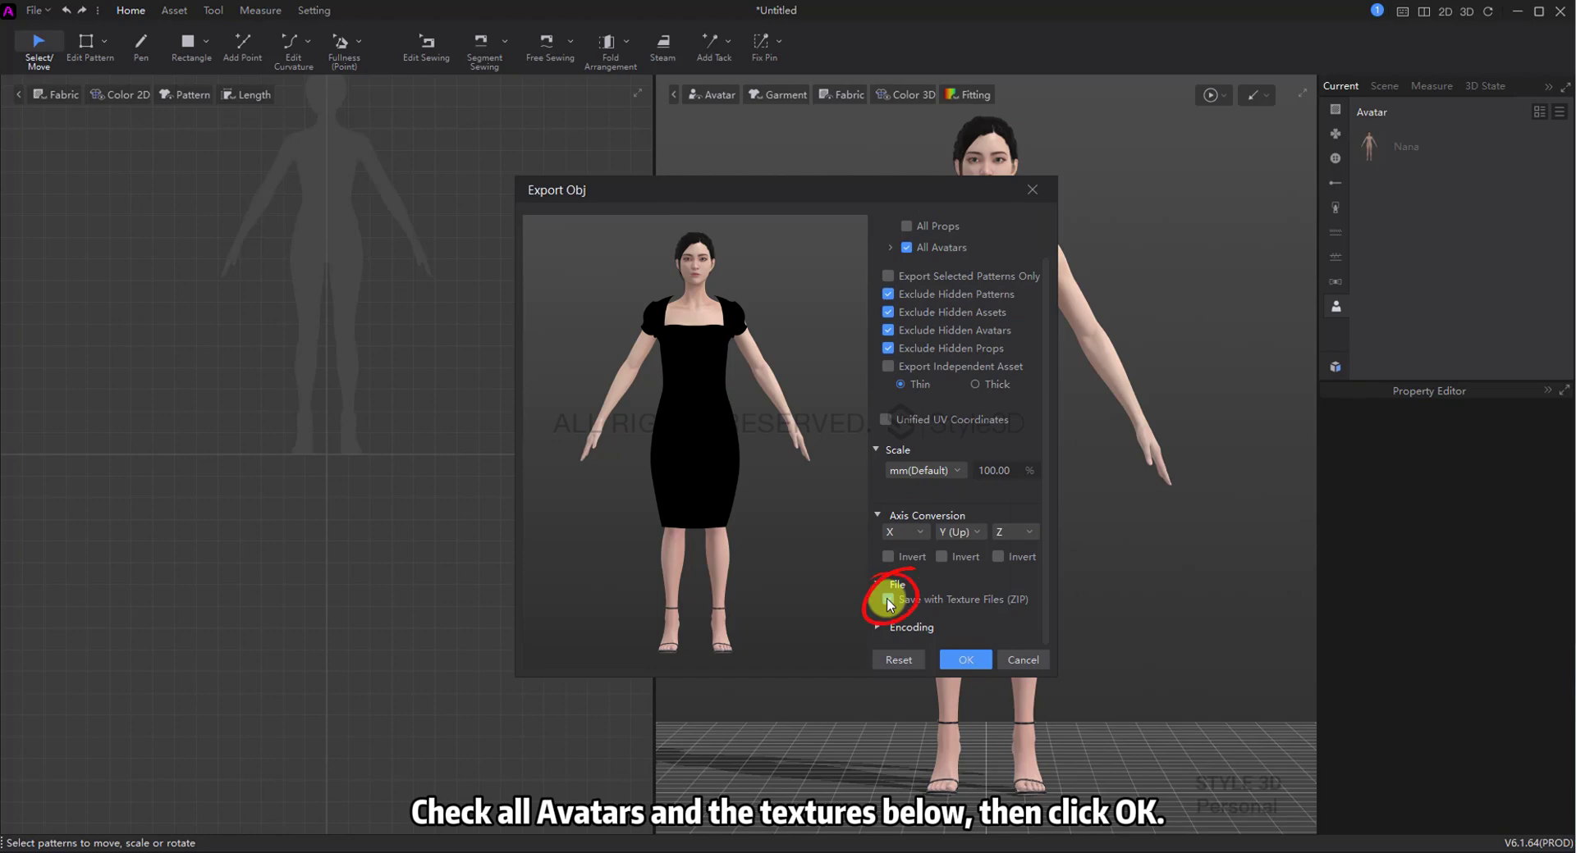
pyautogui.click(966, 660)
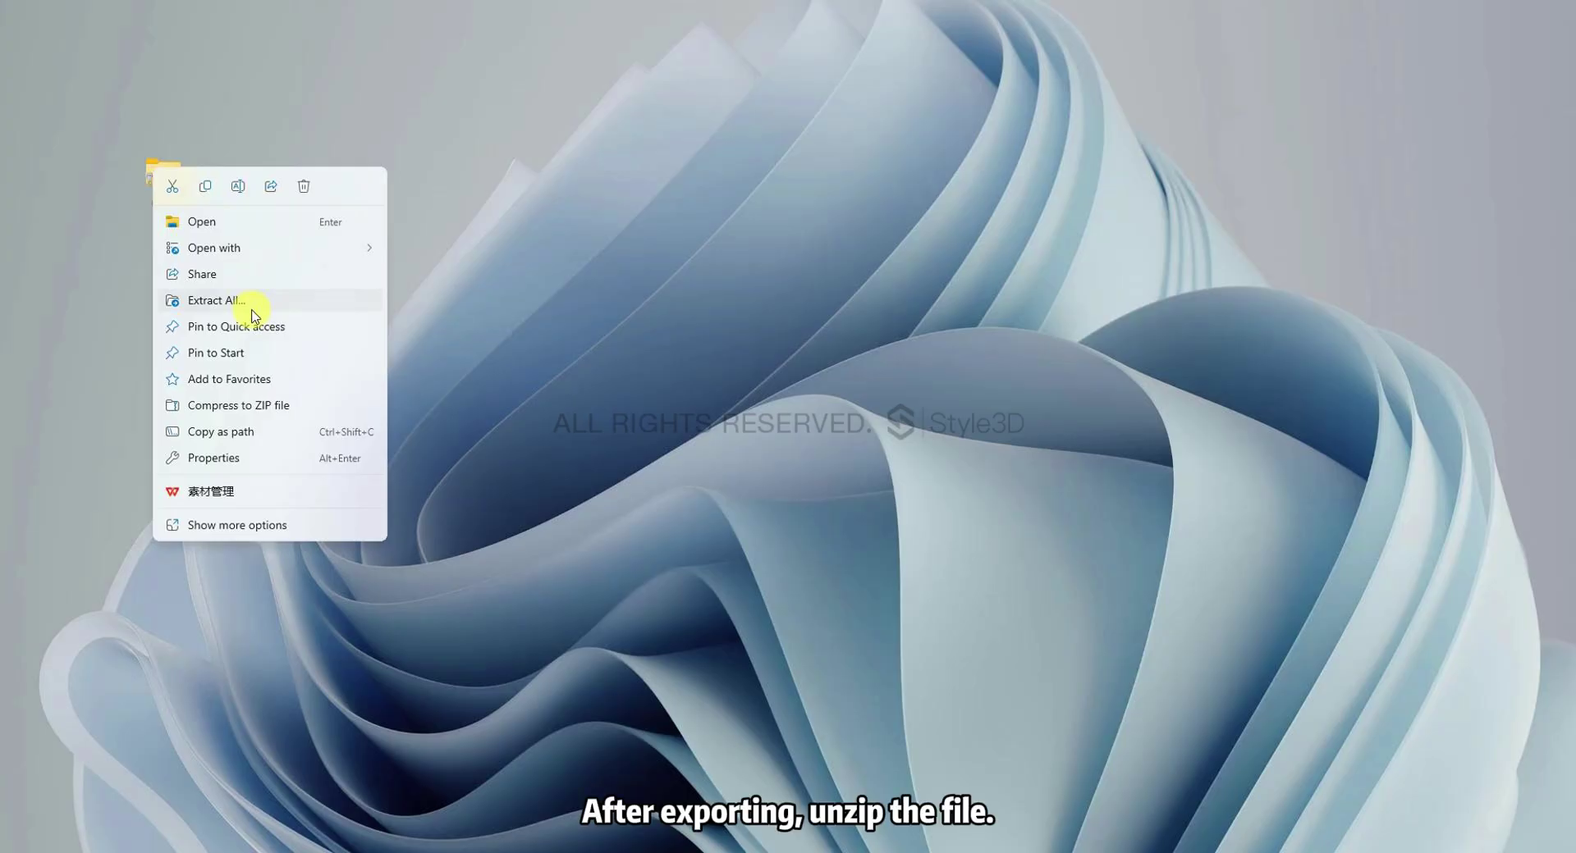
pyautogui.click(217, 301)
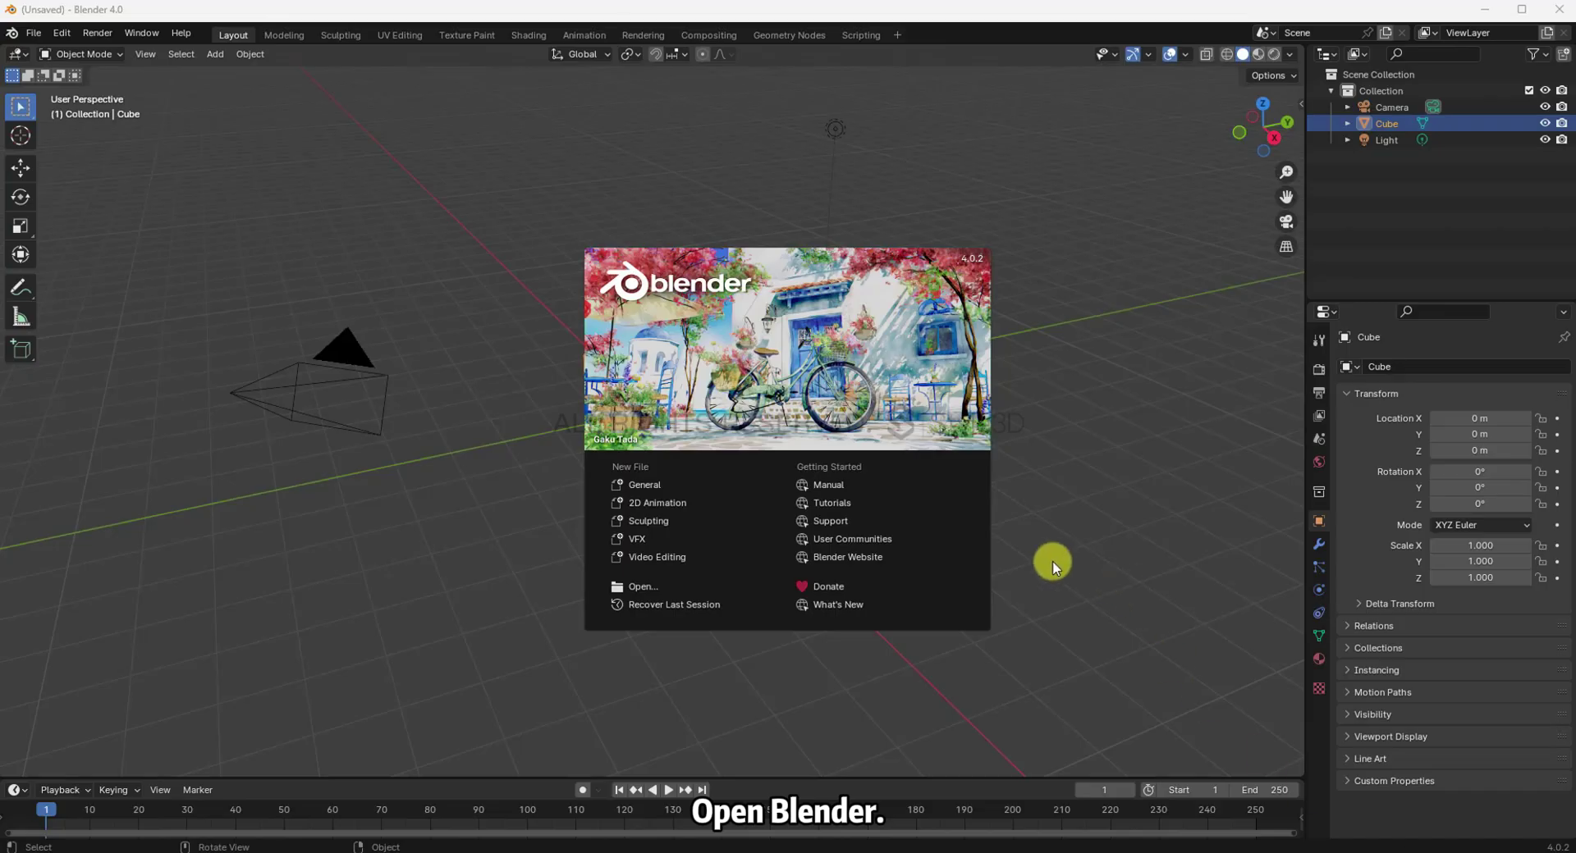
# Step: Delete Blender's default camera, cube and light
pyautogui.click(1074, 460)
pyautogui.moveTo(1076, 462); pyautogui.dragTo(987, 494, button='middle')
pyautogui.moveTo(987, 494); pyautogui.dragTo(284, 141)
pyautogui.press('Delete')
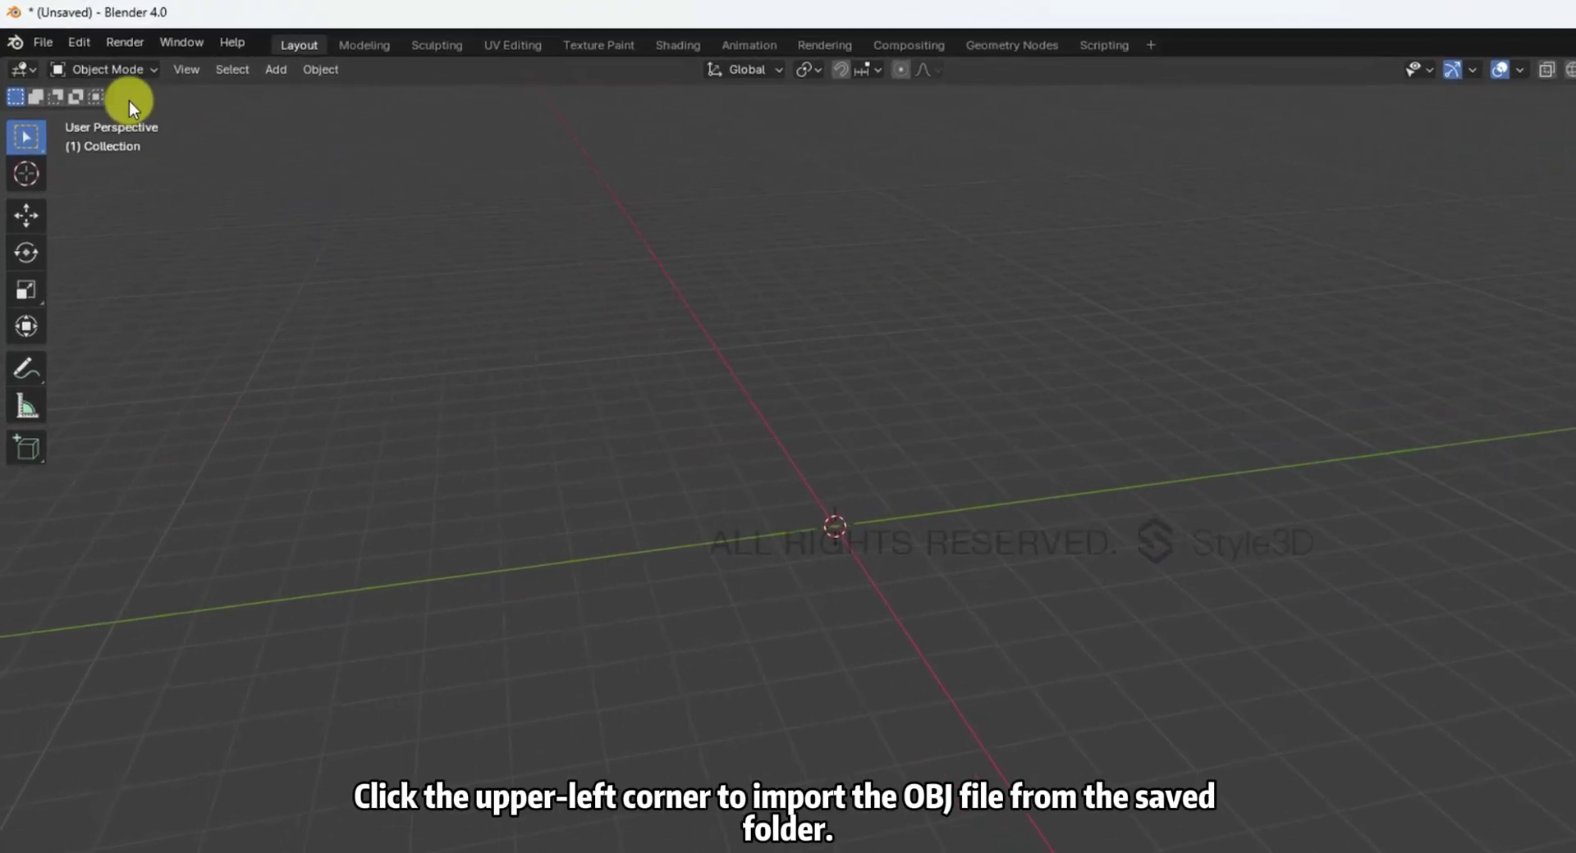
# Step: Import nana.obj as Wavefront OBJ from the Desktop's nana folder
pyautogui.click(44, 45)
pyautogui.moveTo(96, 343)
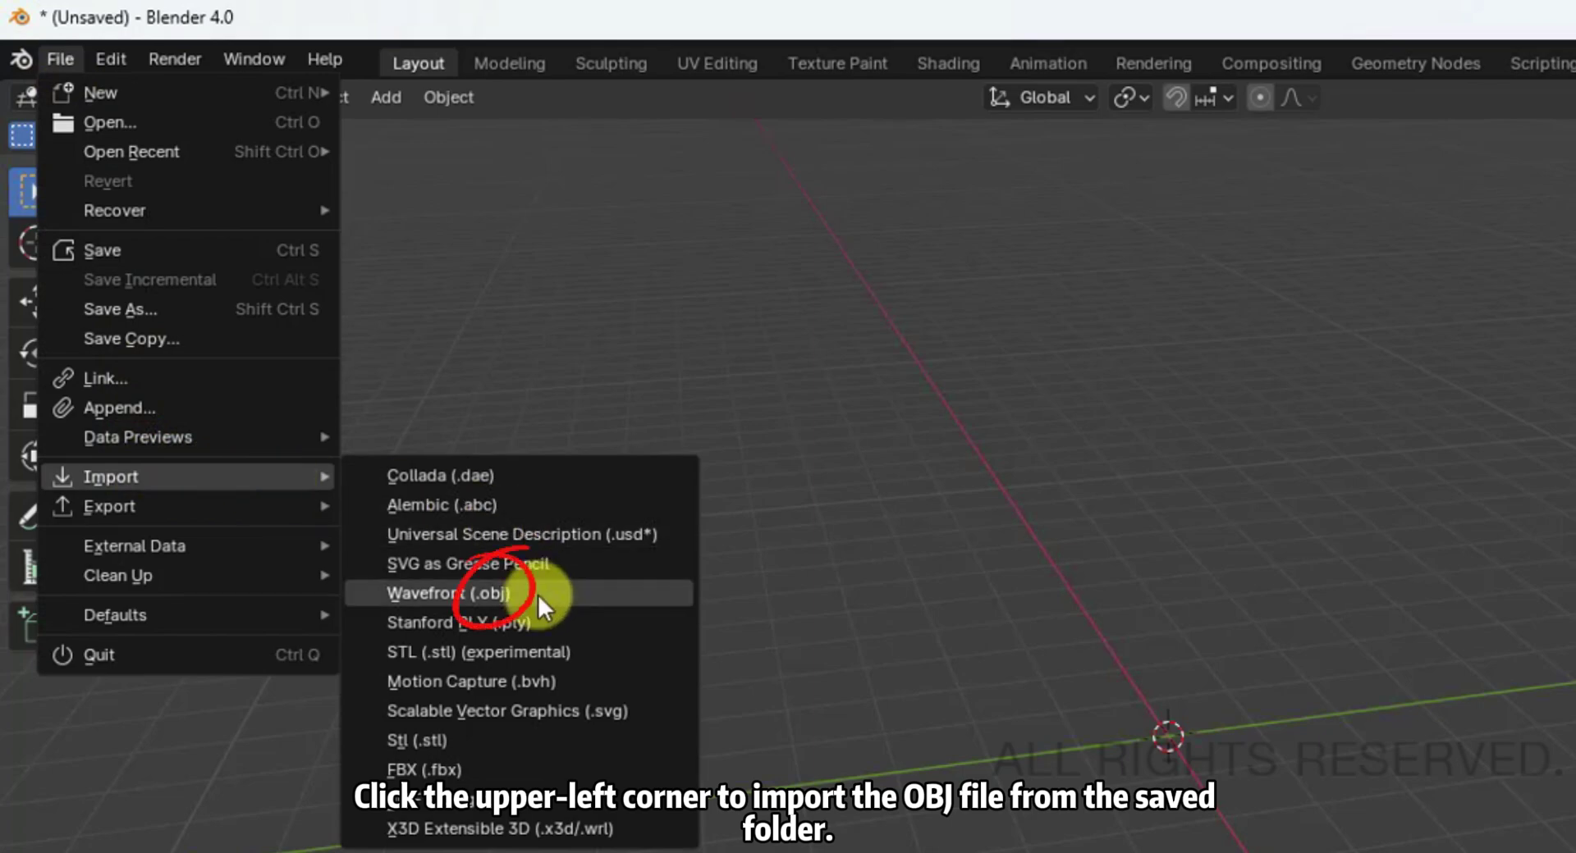
pyautogui.click(538, 594)
pyautogui.click(397, 304)
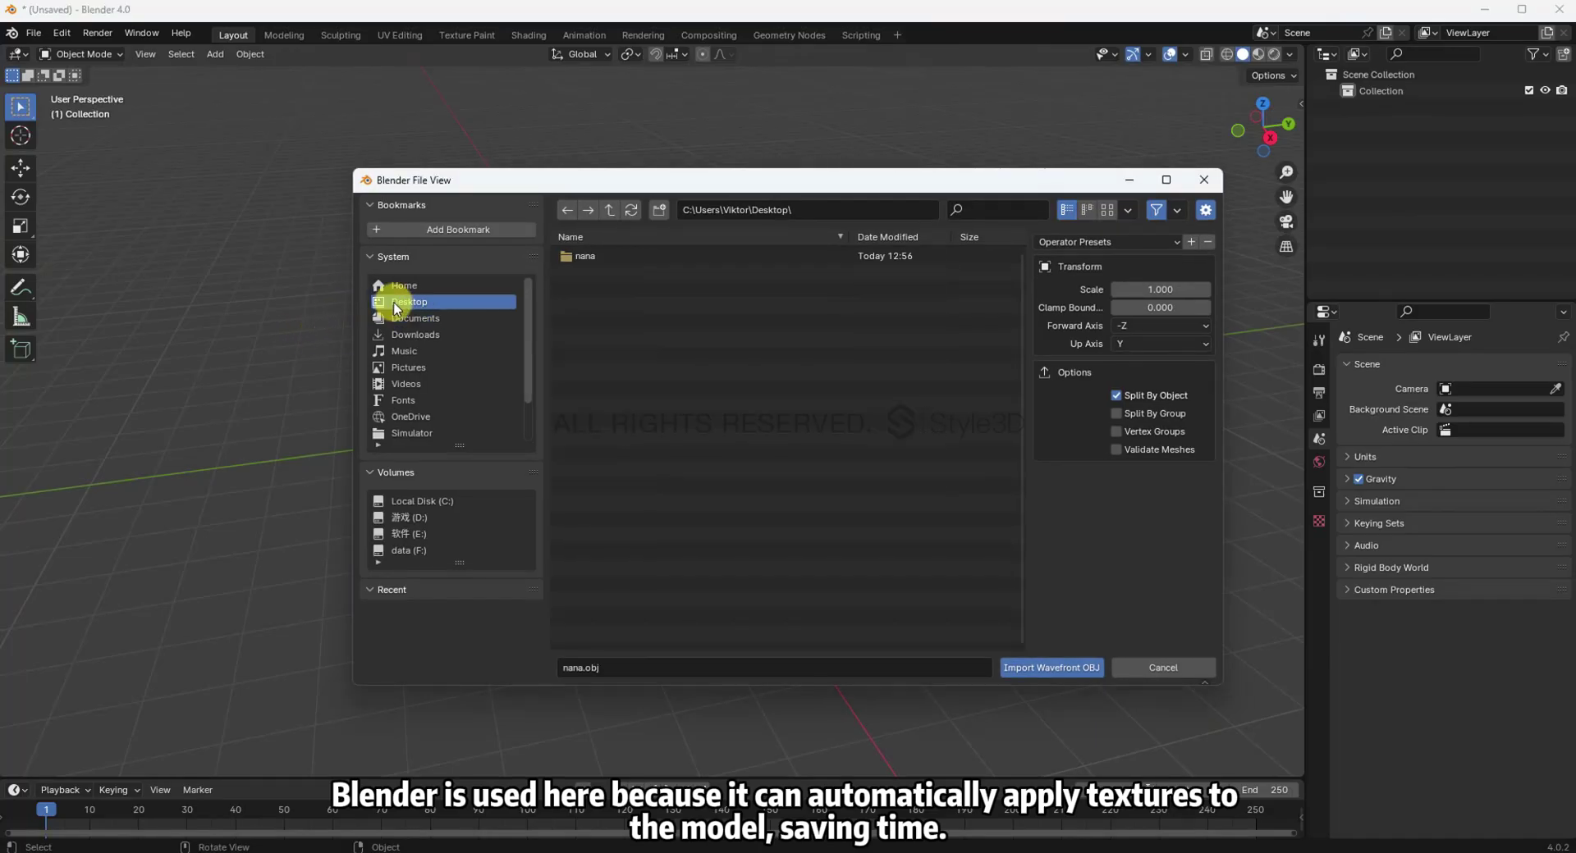
pyautogui.click(593, 257)
pyautogui.doubleClick(593, 257)
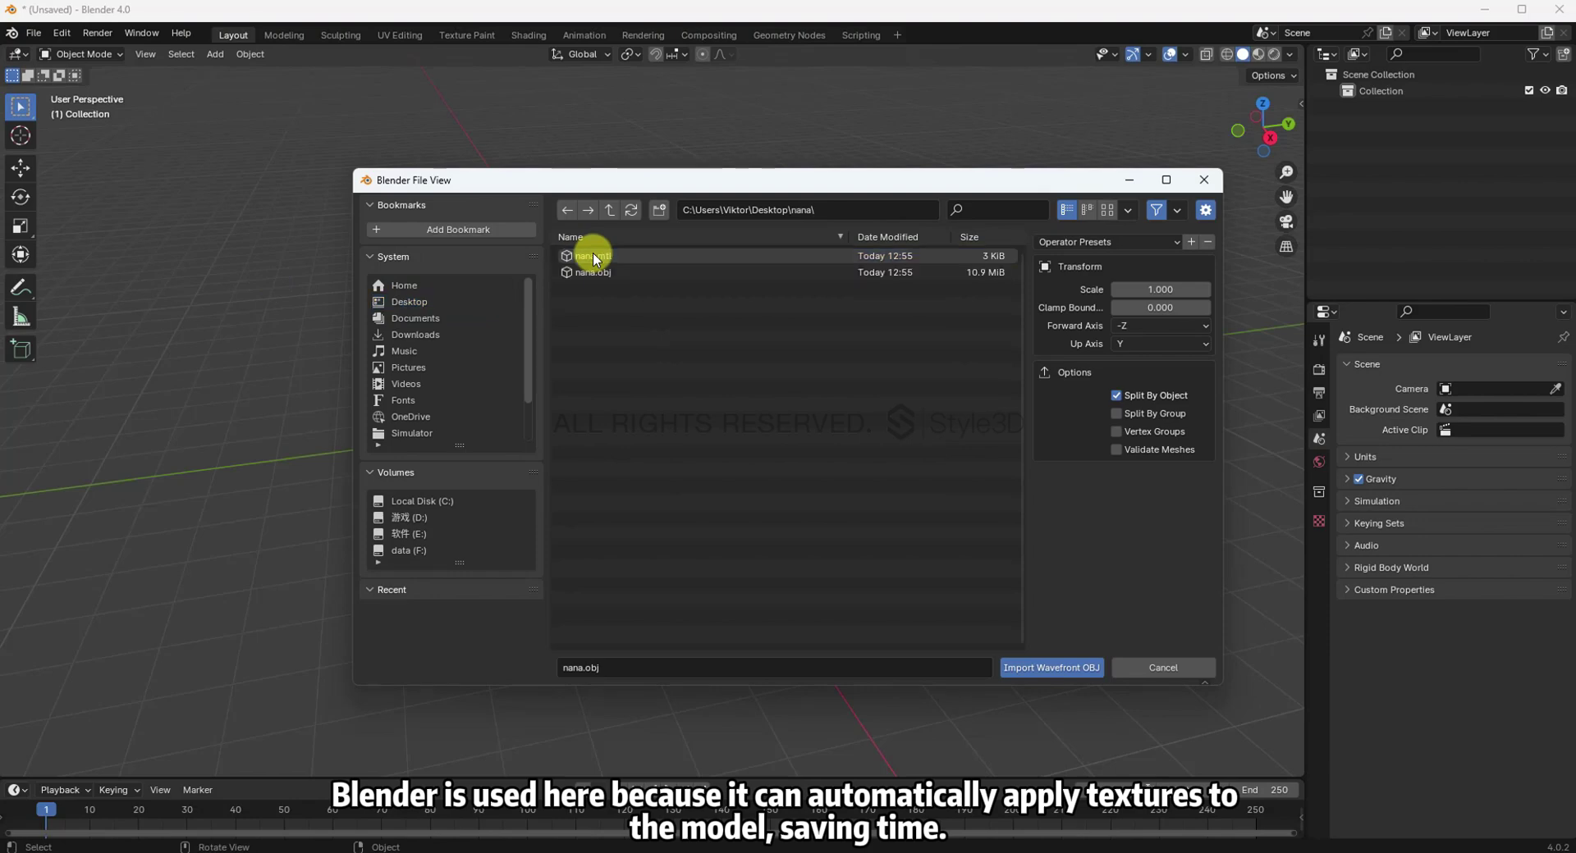
pyautogui.click(598, 272)
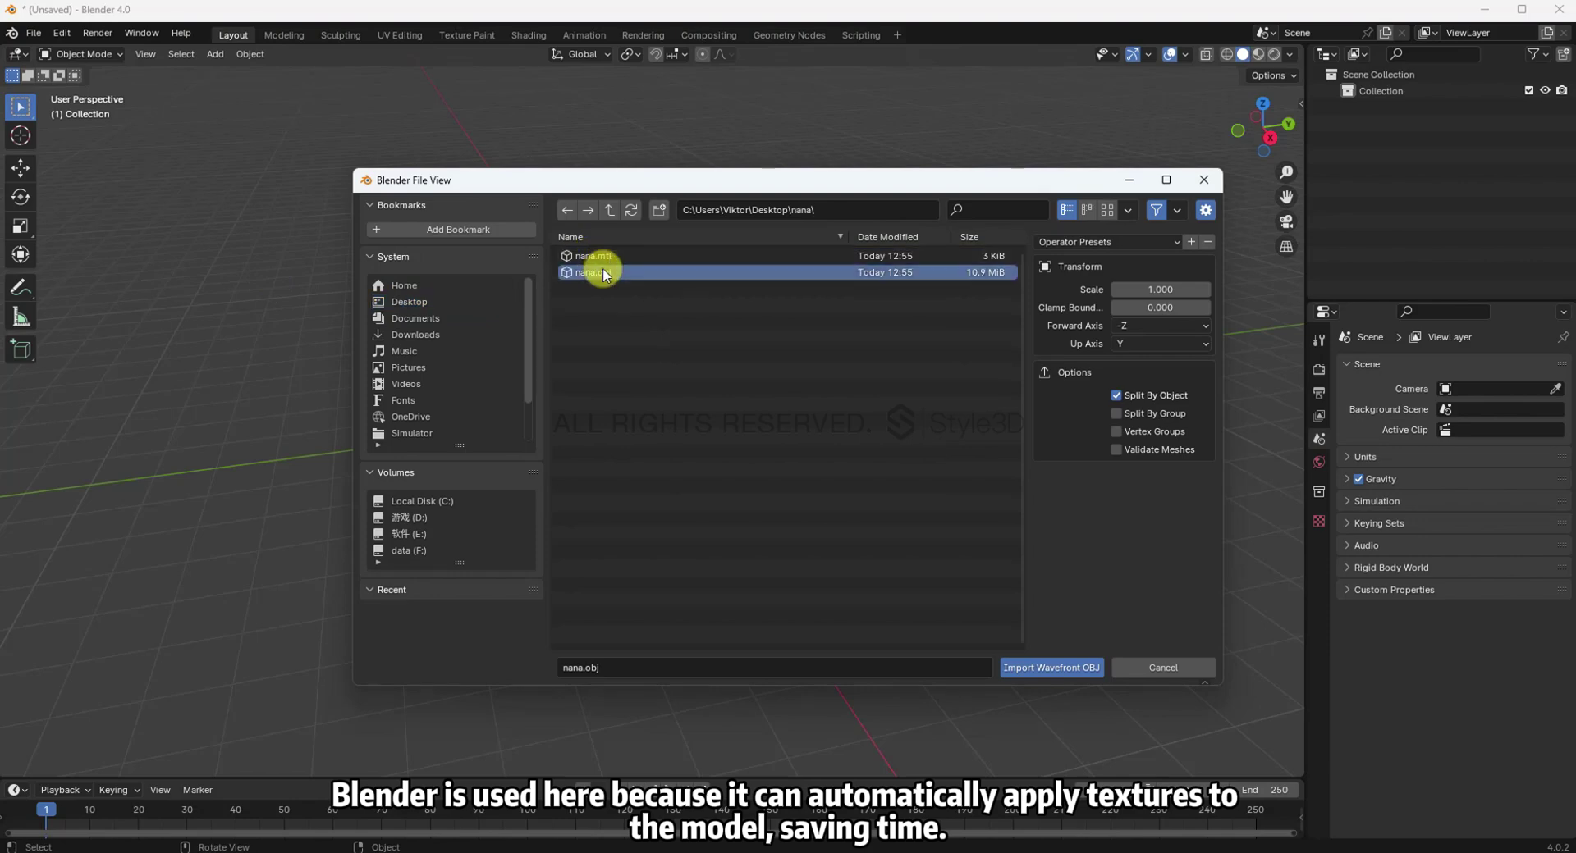
pyautogui.click(1051, 668)
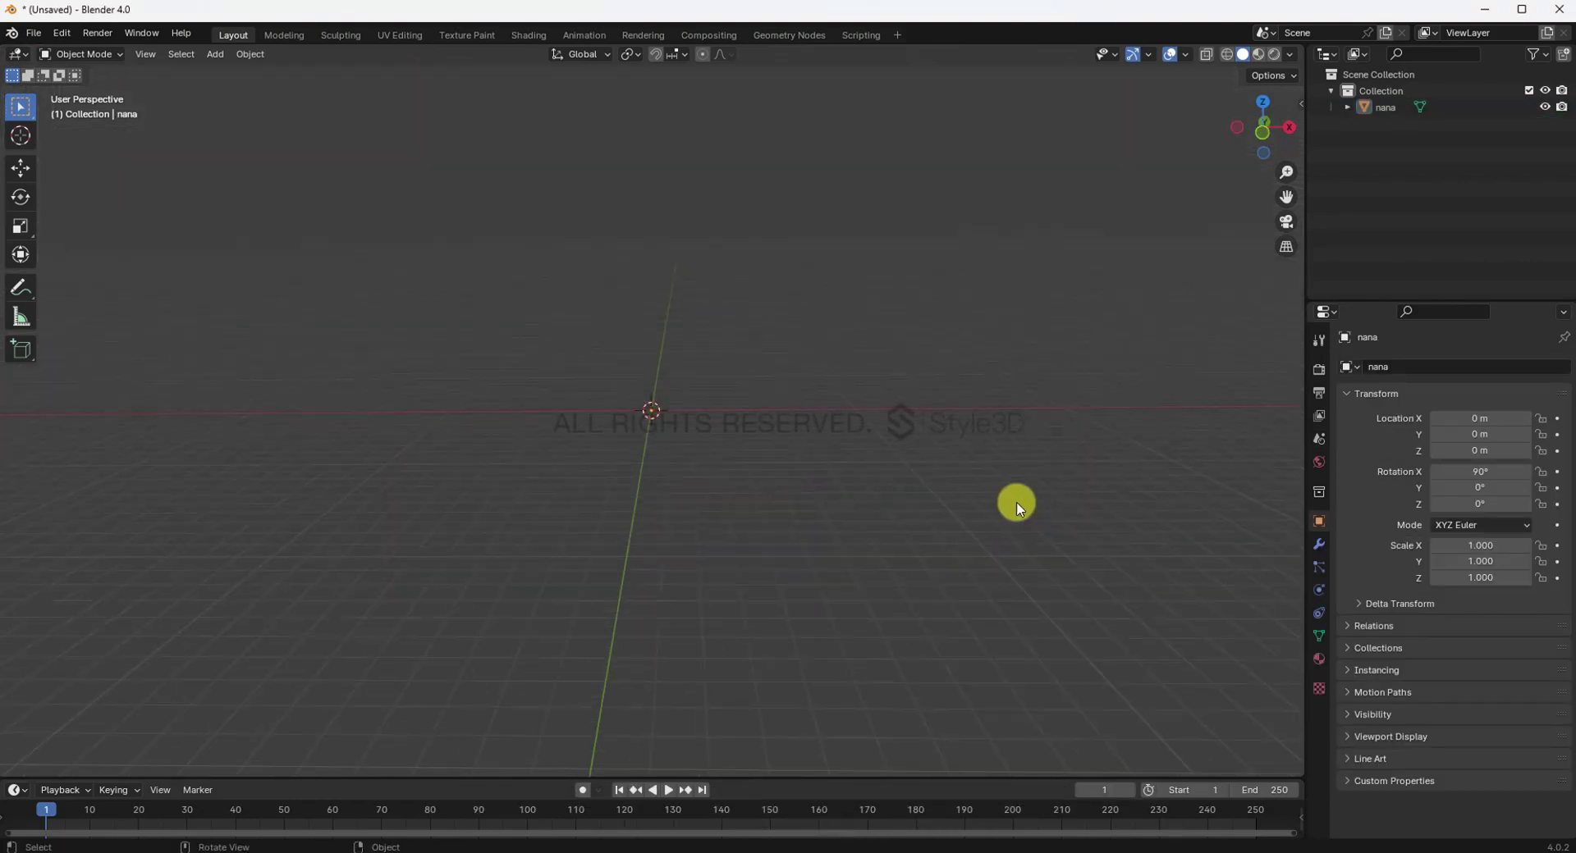
# Step: Set the nana model's X, Y and Z scale to 0.01 in the sidebar Transform panel
pyautogui.scroll(-2, 732, 427)
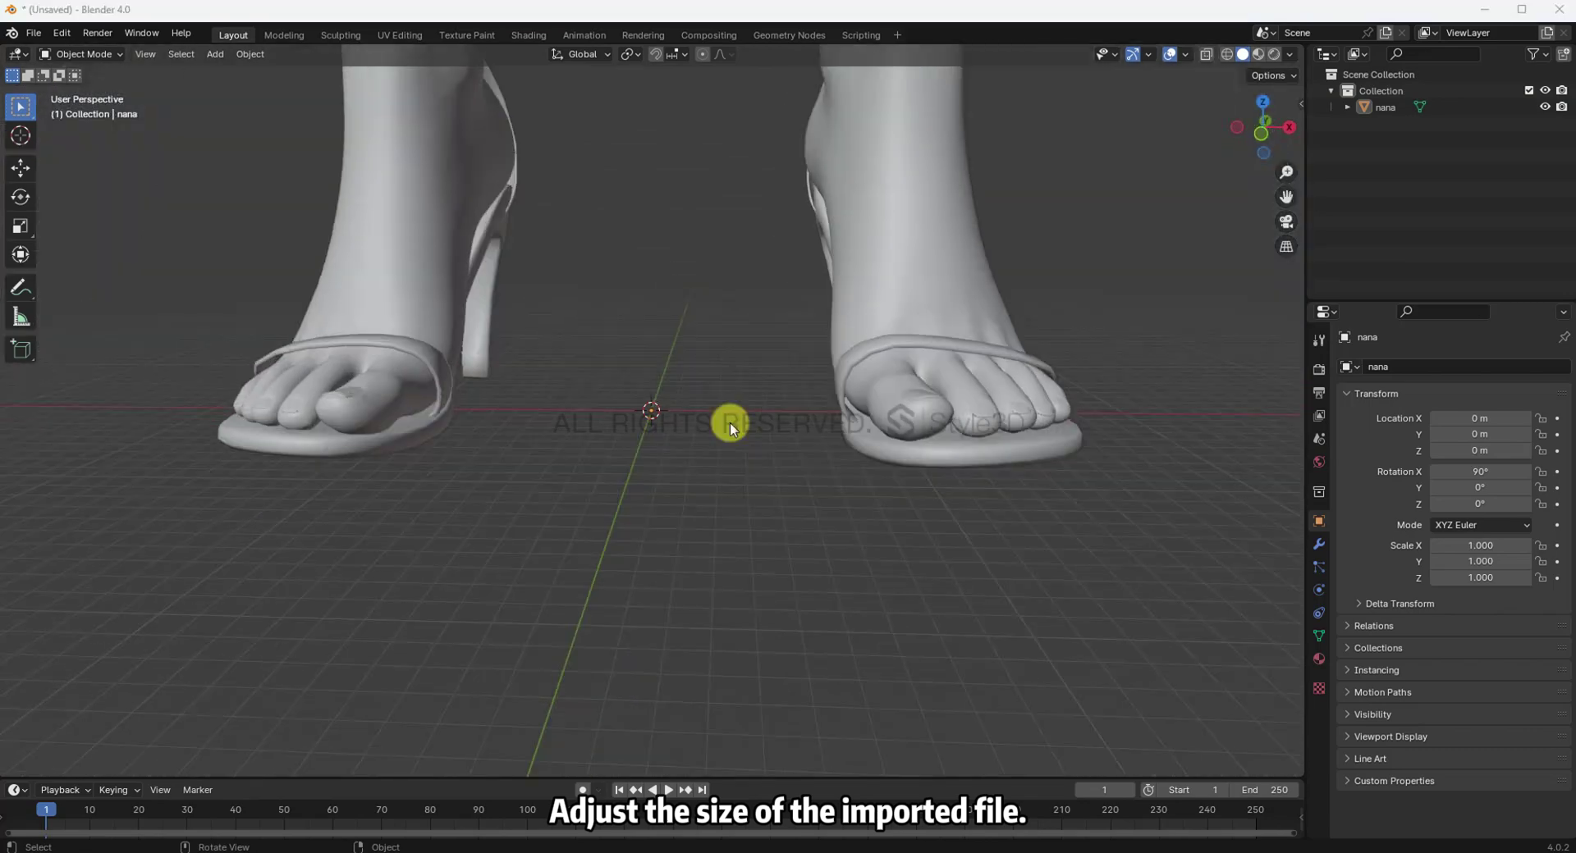
pyautogui.press('n')
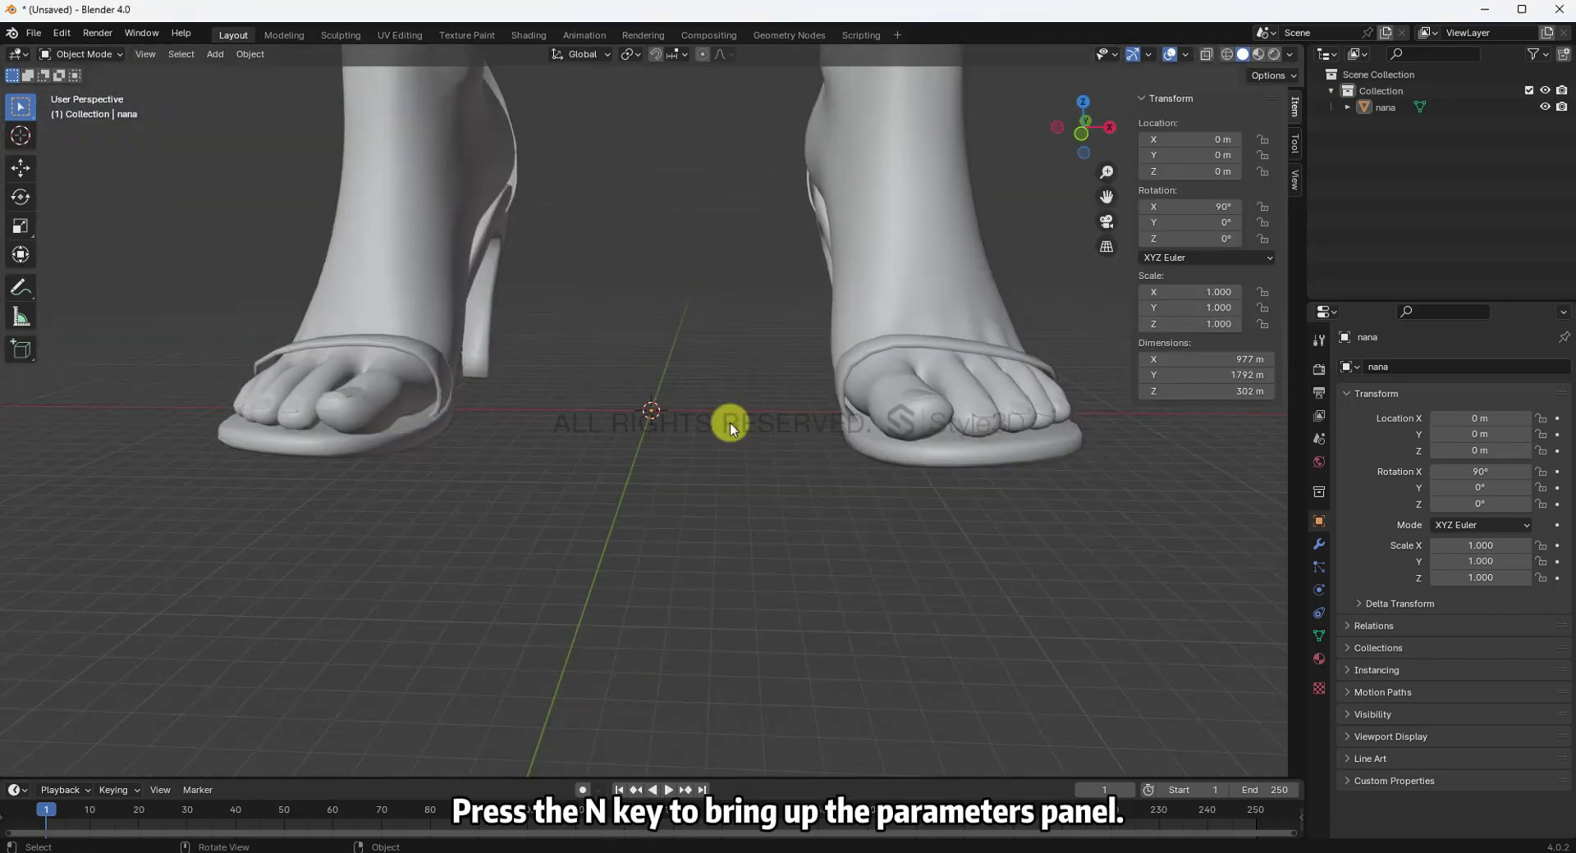
pyautogui.click(1212, 292)
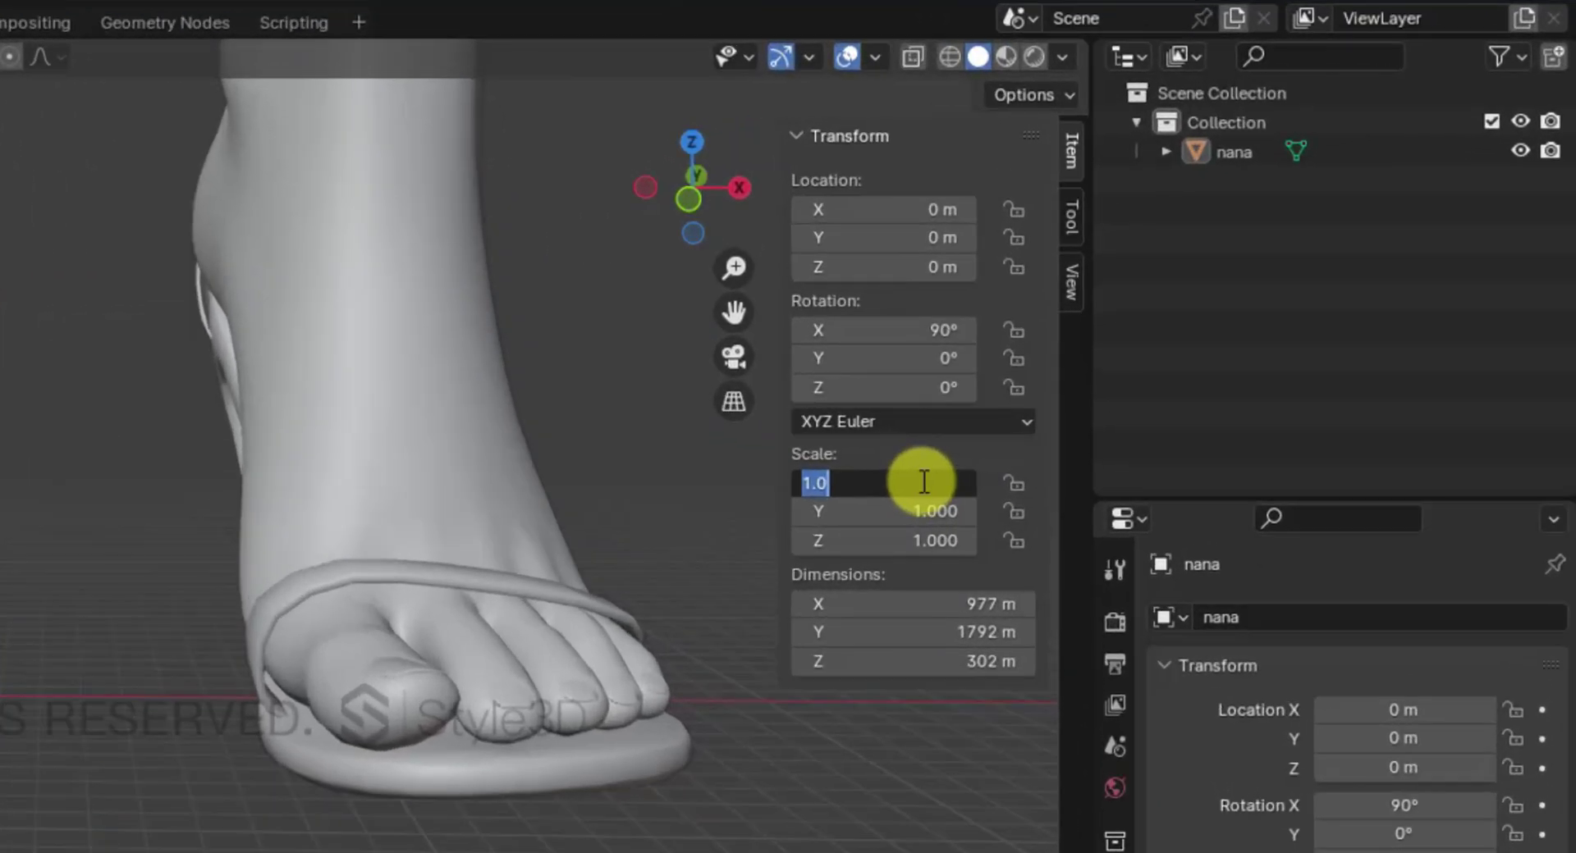
pyautogui.write('0.01')
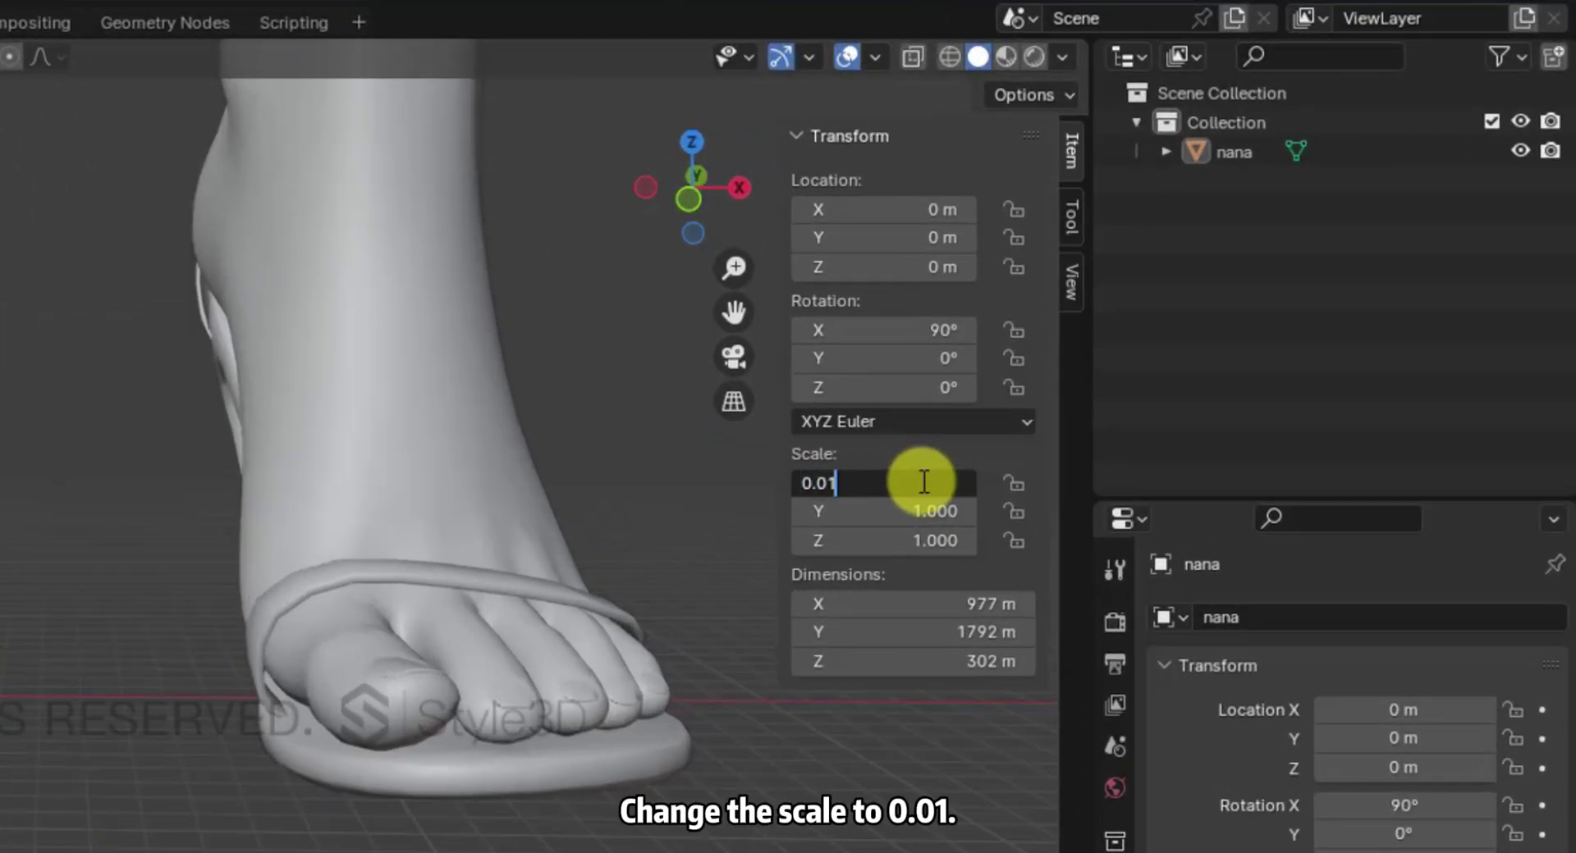
pyautogui.press('Return')
pyautogui.click(927, 511)
pyautogui.write('0.01')
pyautogui.click(911, 539)
pyautogui.write('0.01')
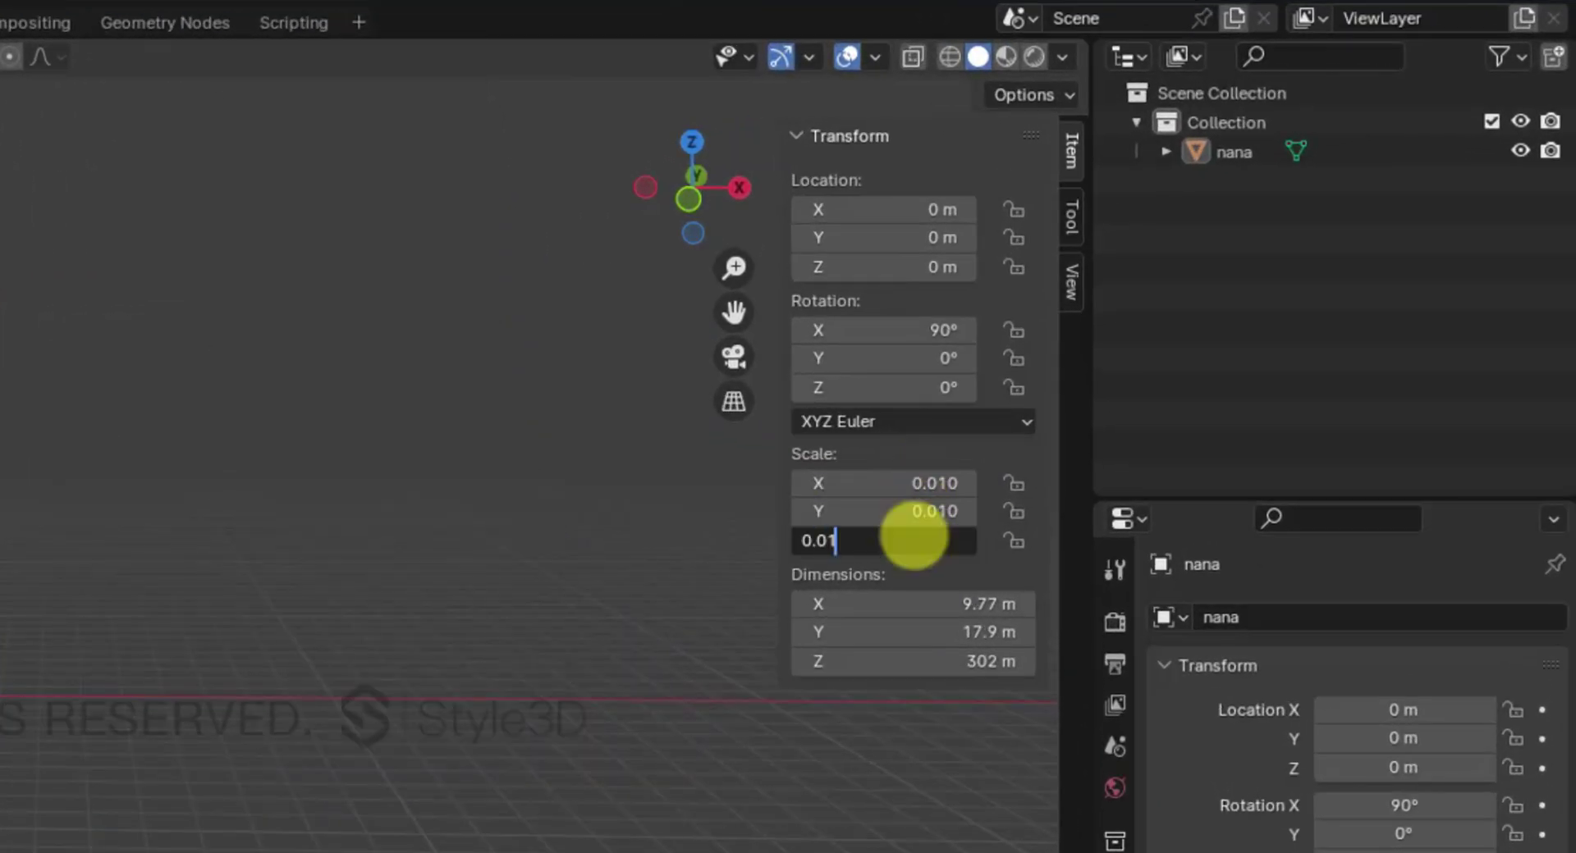
pyautogui.press('Return')
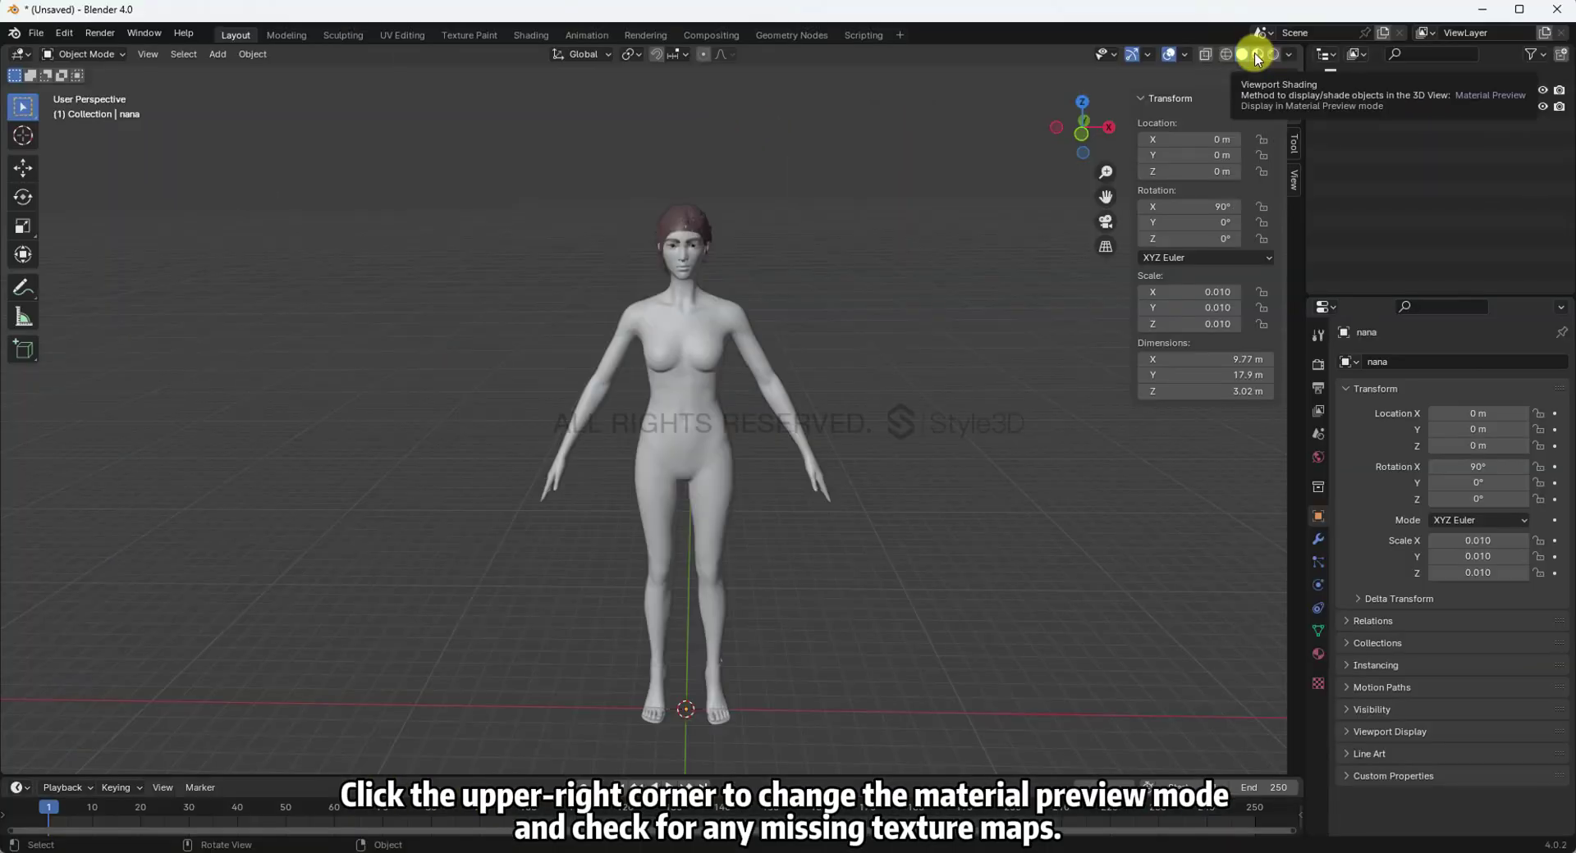
# Step: Preview the model's materials, then start an FBX export and select the file name
pyautogui.click(1003, 56)
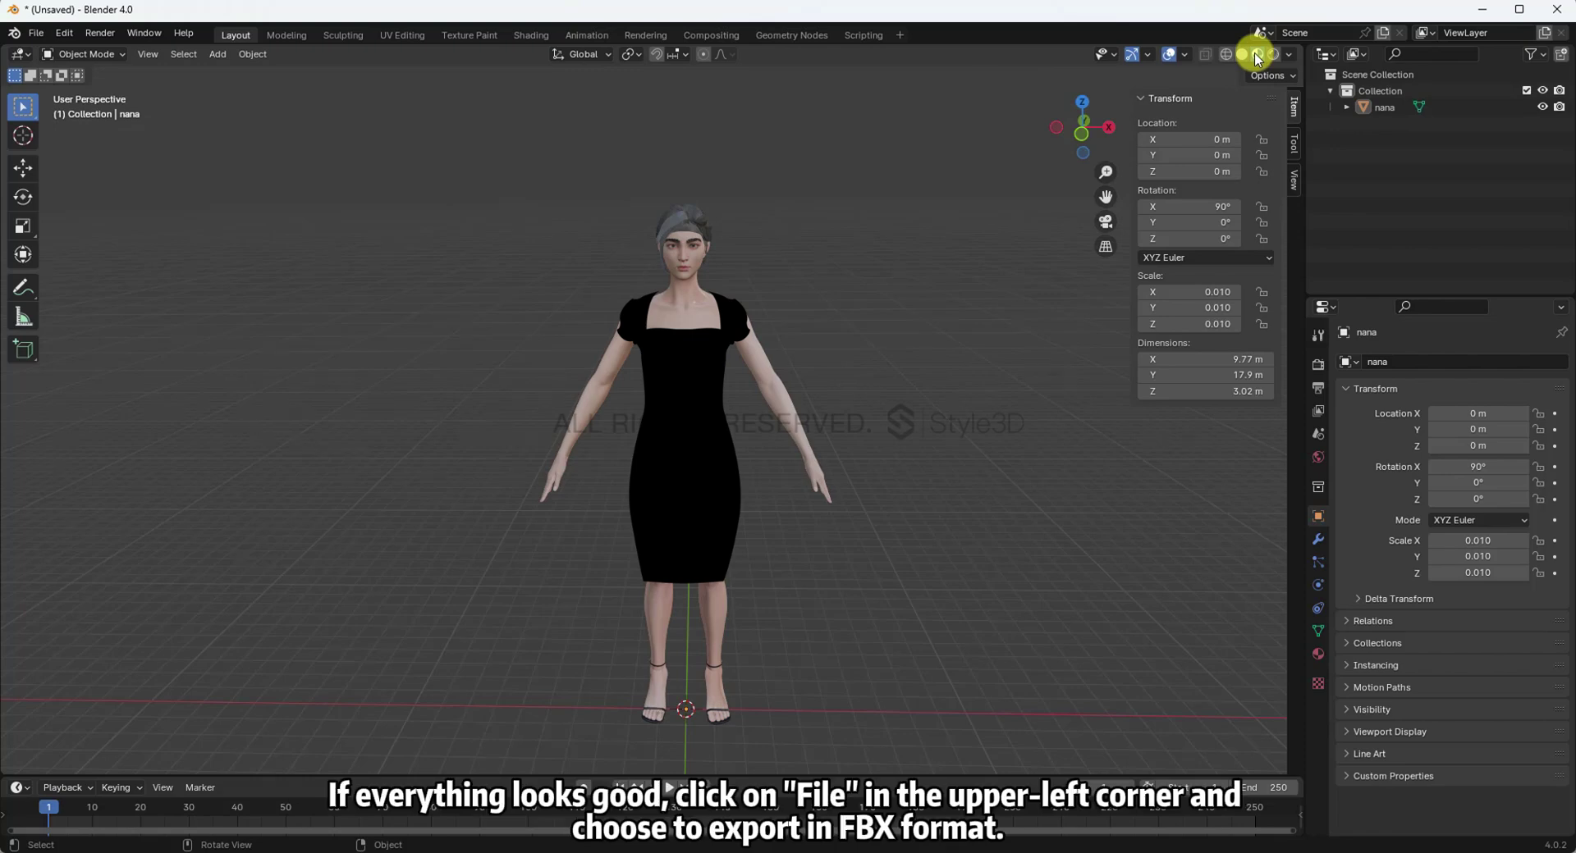
pyautogui.click(1242, 54)
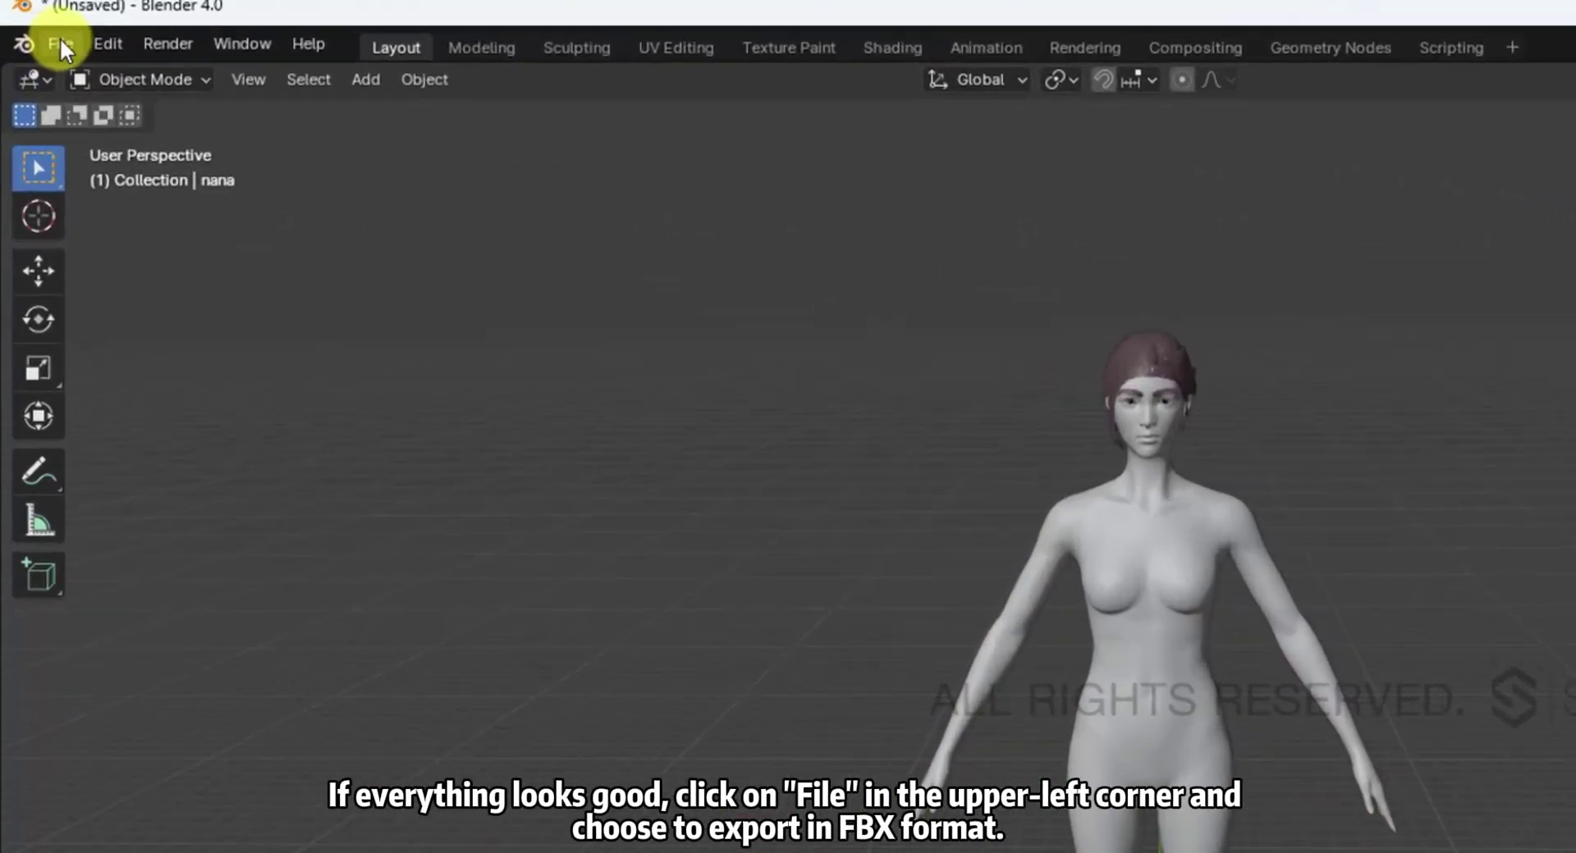
pyautogui.click(47, 37)
pyautogui.moveTo(153, 375)
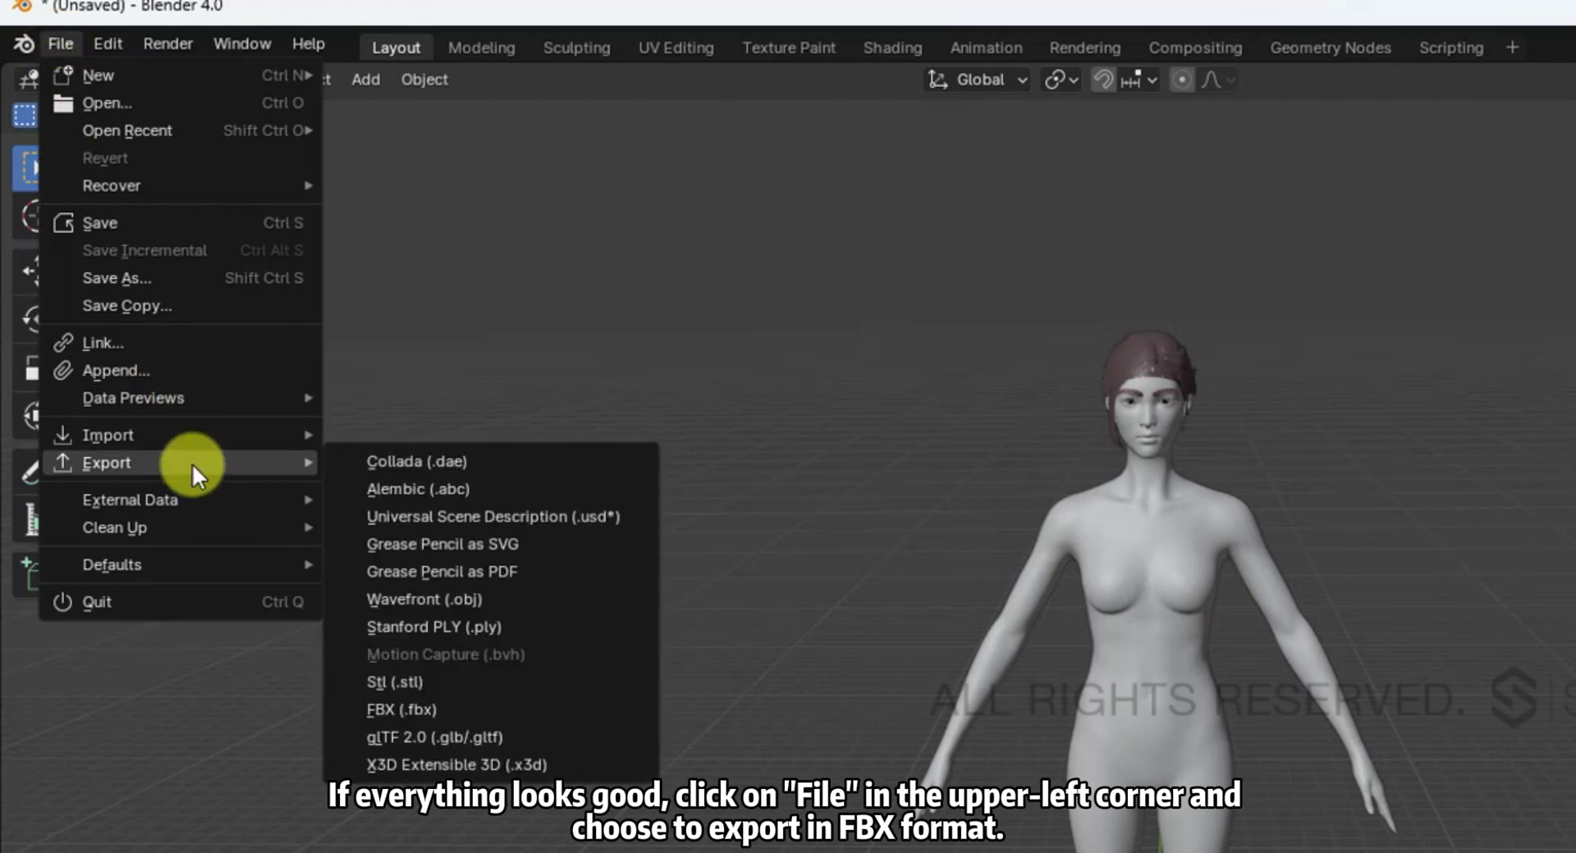
pyautogui.click(440, 708)
pyautogui.doubleClick(594, 666)
# Step: Export the avatar as NANA.fbx, then create and open a NANA folder in Unreal's Content
pyautogui.write('NANA')
pyautogui.click(1033, 666)
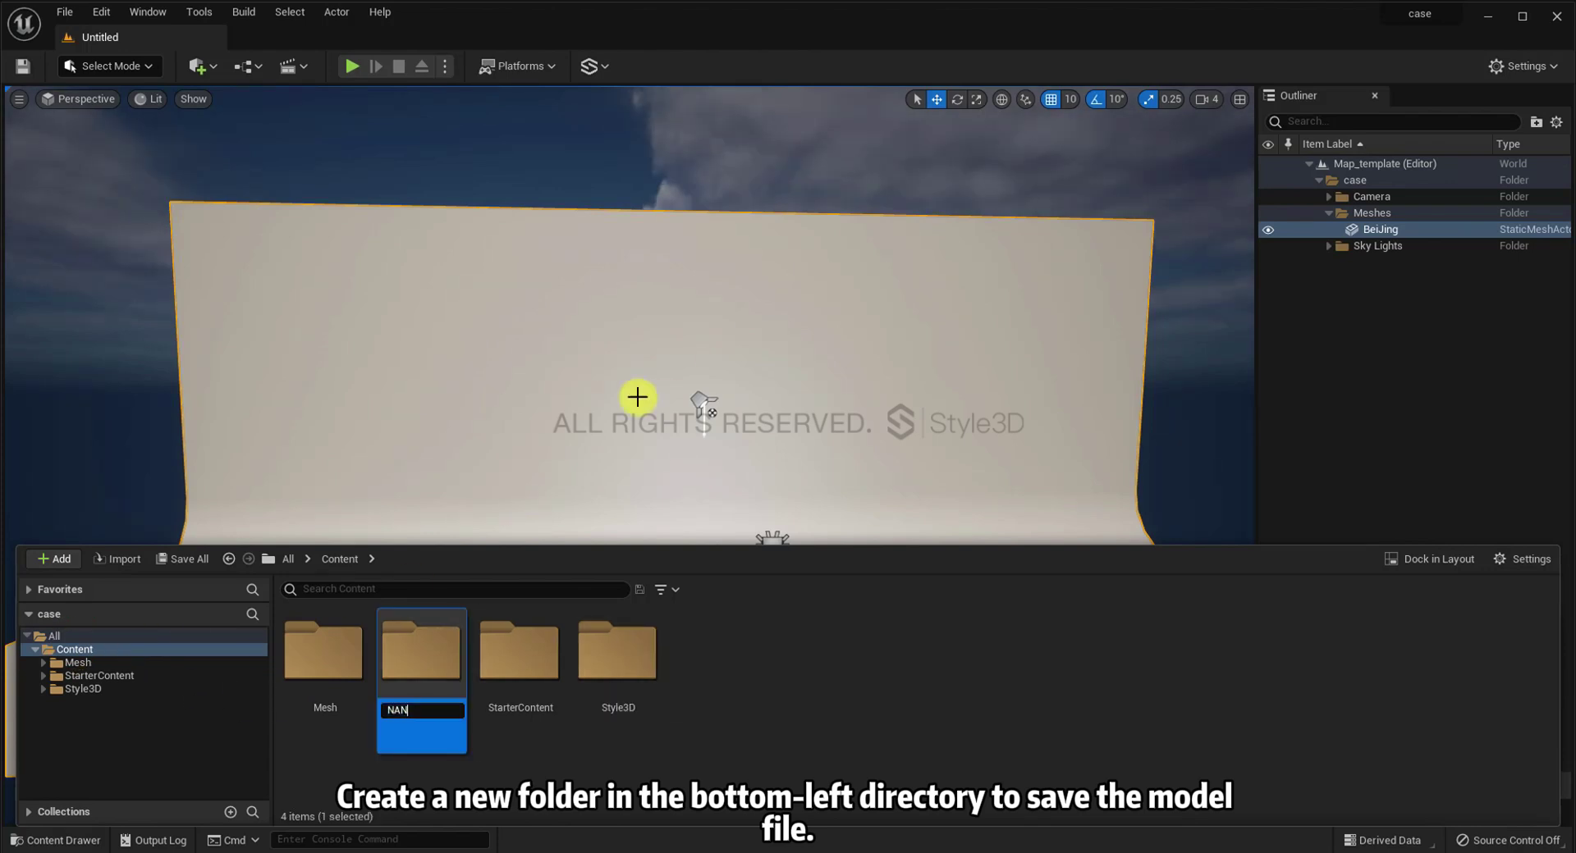
pyautogui.press('Return')
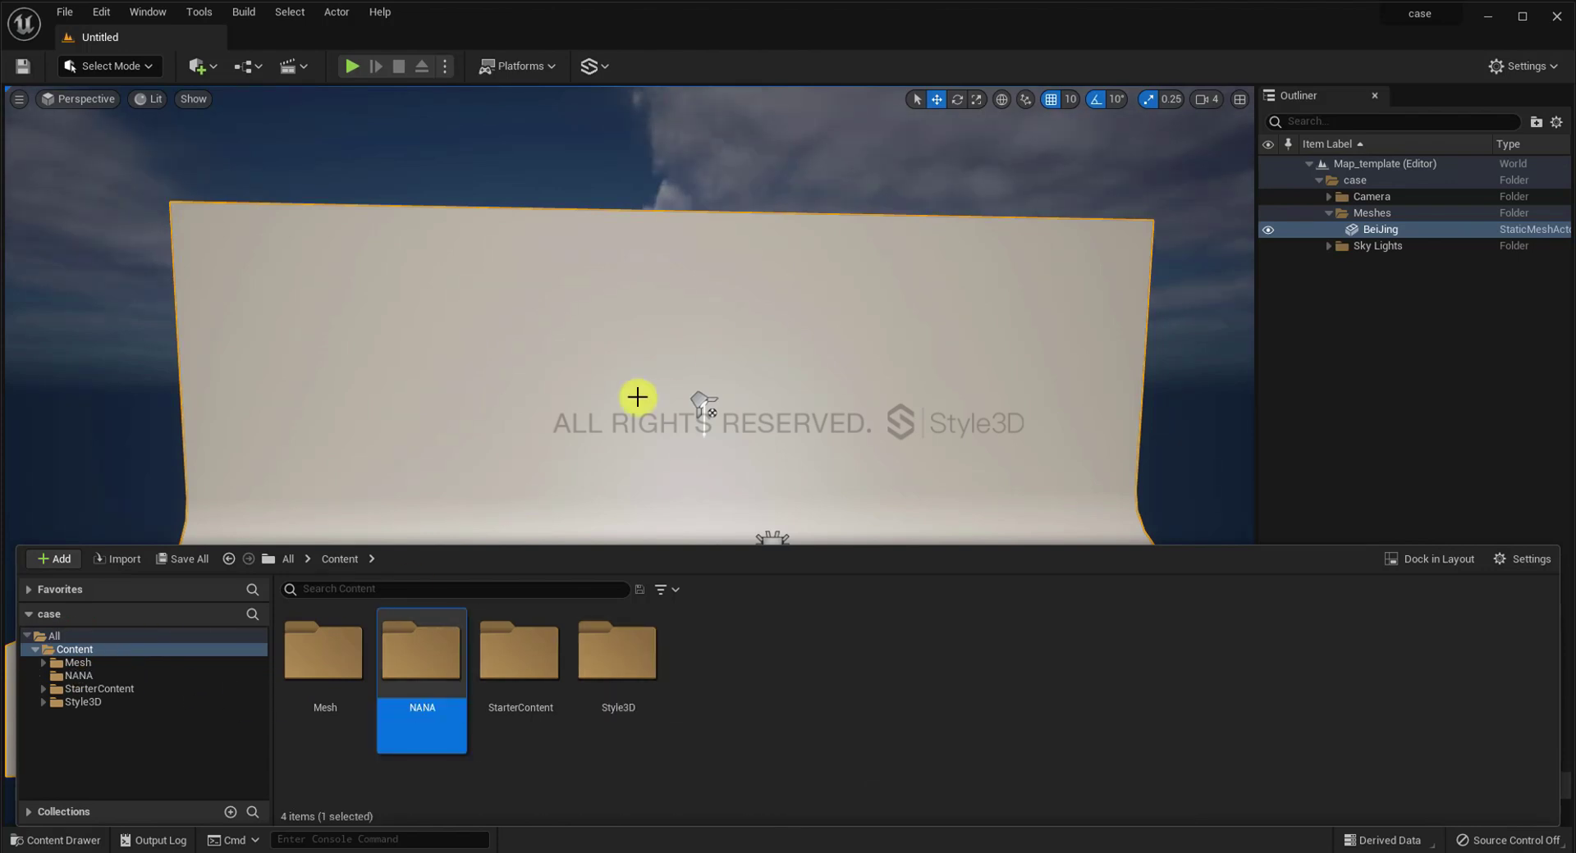
pyautogui.doubleClick(421, 650)
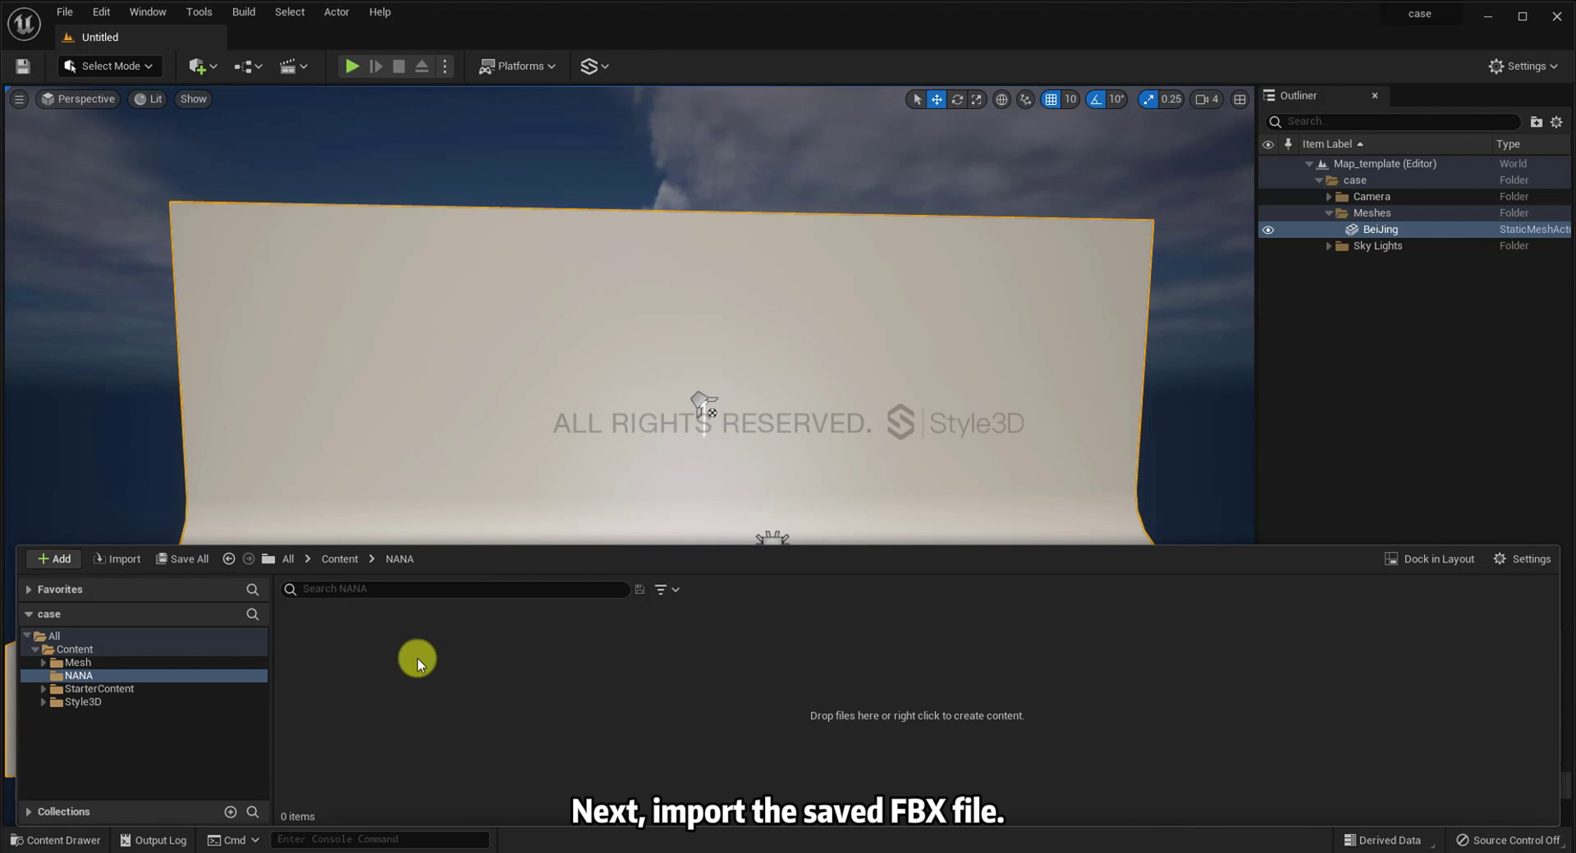
# Step: Import NANA.fbx into the NANA folder as a skeletal mesh
pyautogui.click(123, 560)
pyautogui.click(429, 317)
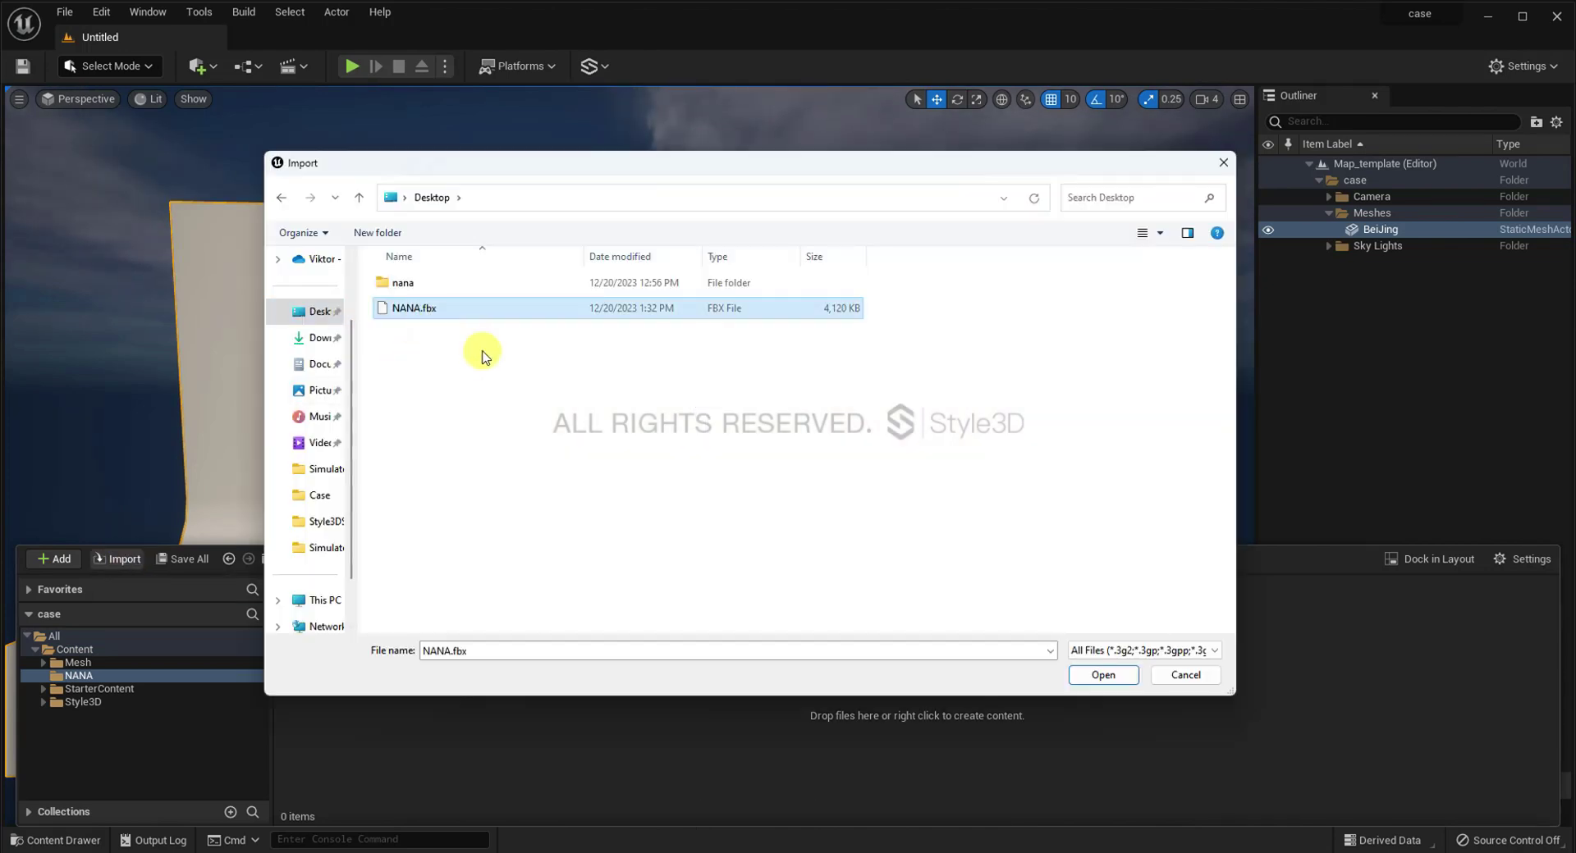
pyautogui.click(1101, 675)
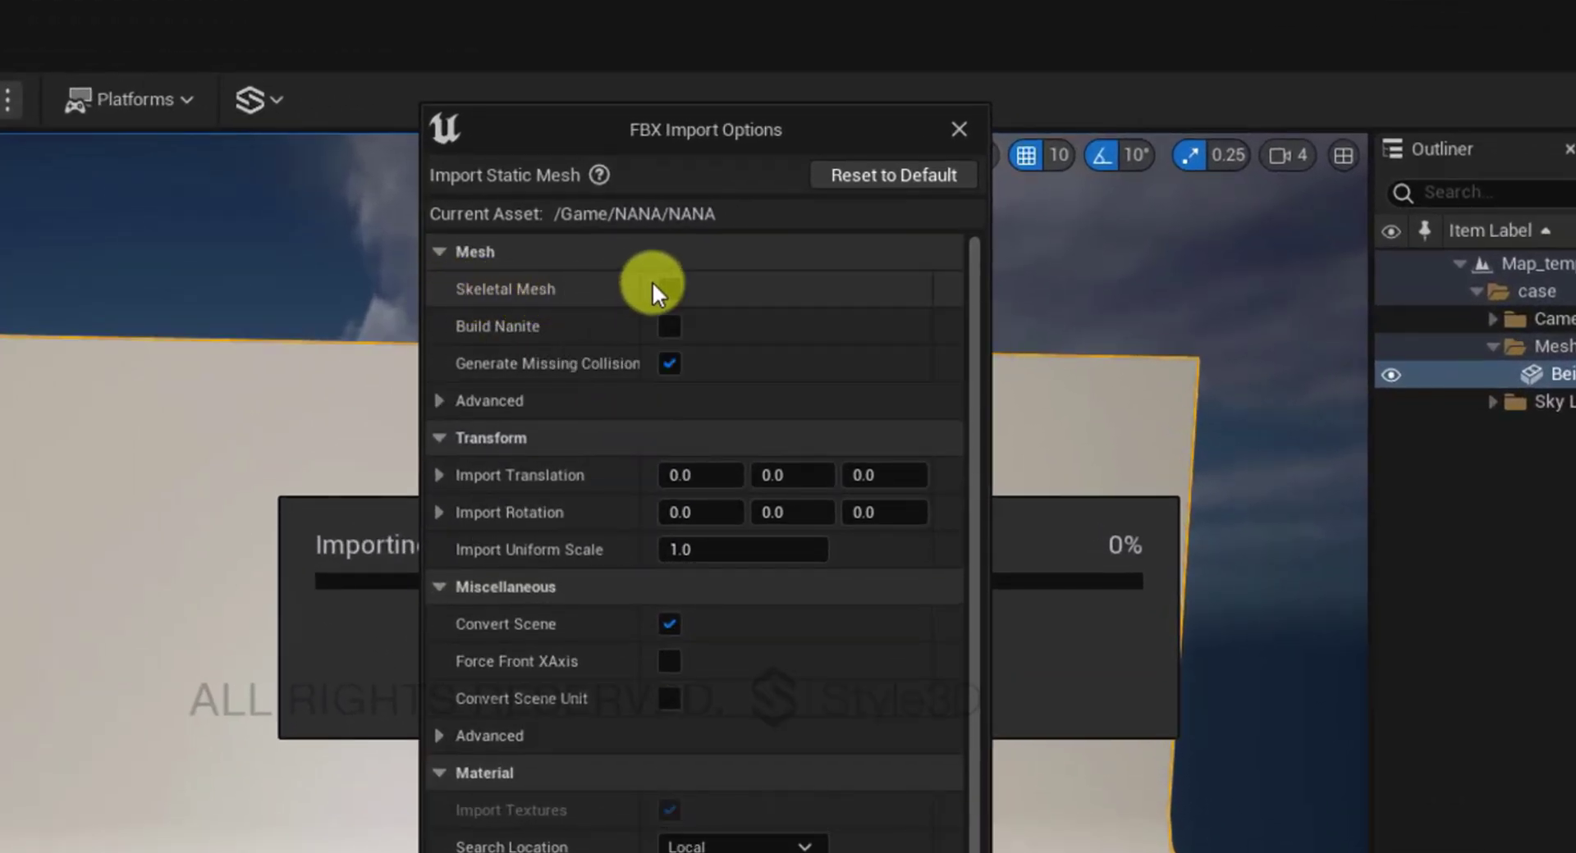
pyautogui.click(666, 287)
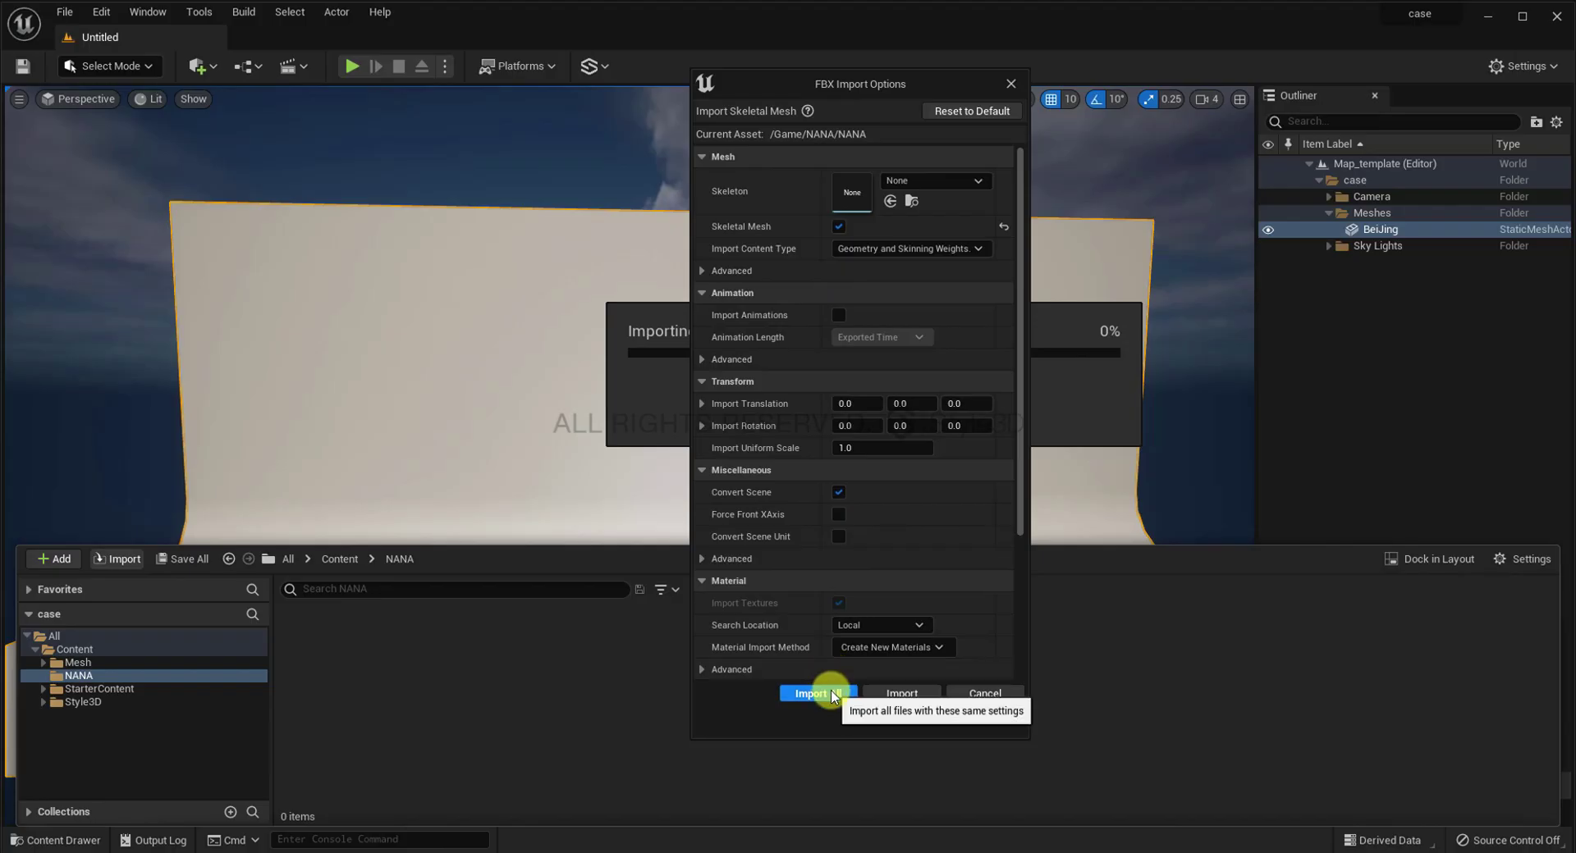
pyautogui.click(808, 692)
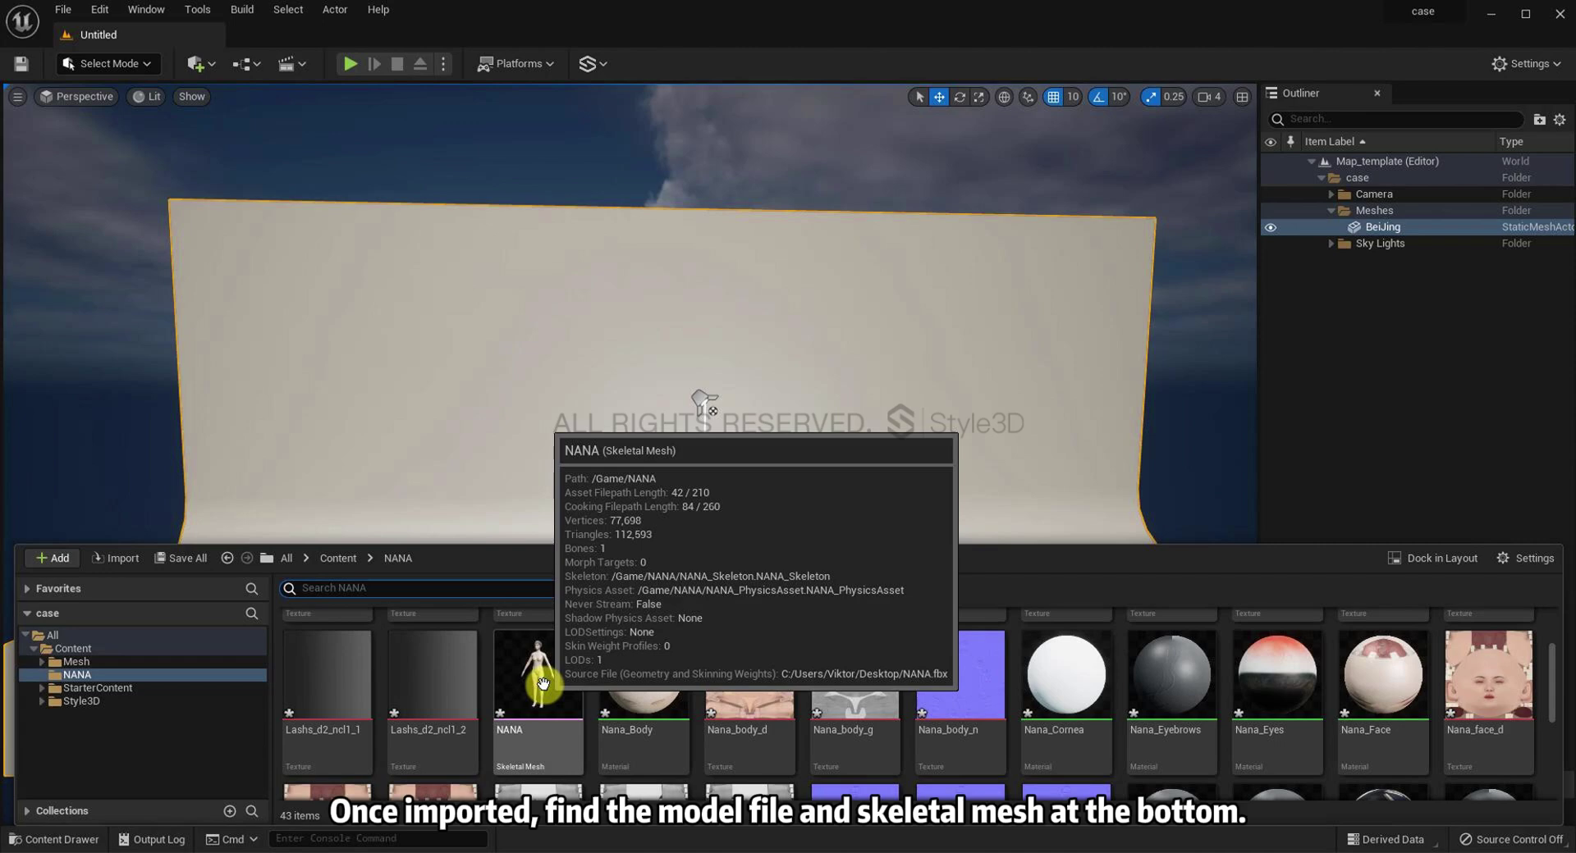
# Step: Place the NANA avatar on the backdrop floor and scale it to 0.1
pyautogui.moveTo(543, 683); pyautogui.dragTo(626, 496)
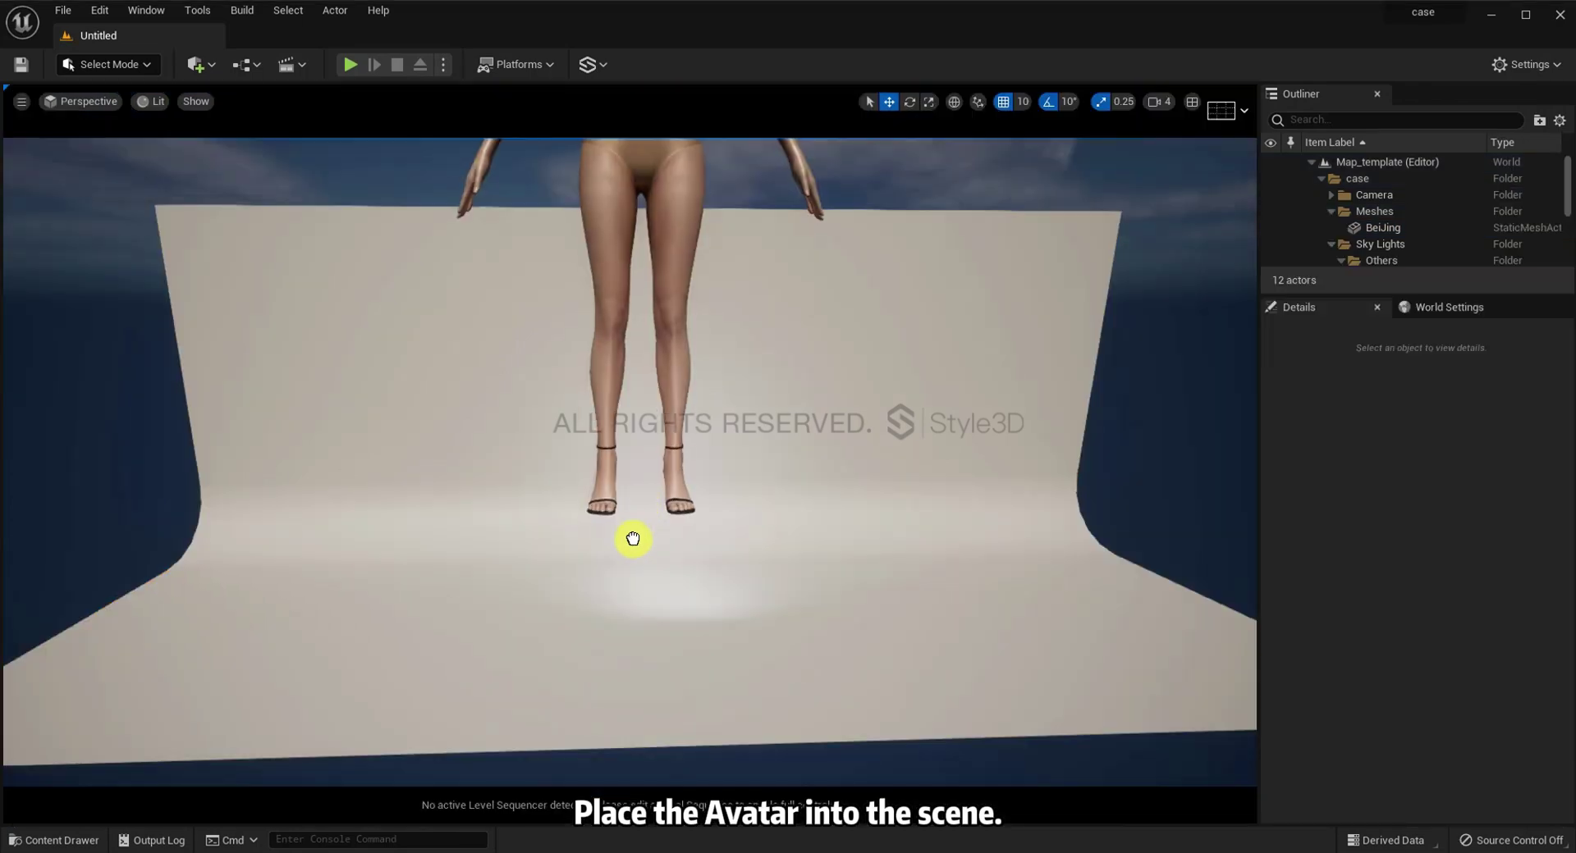
pyautogui.moveTo(633, 539); pyautogui.dragTo(688, 611)
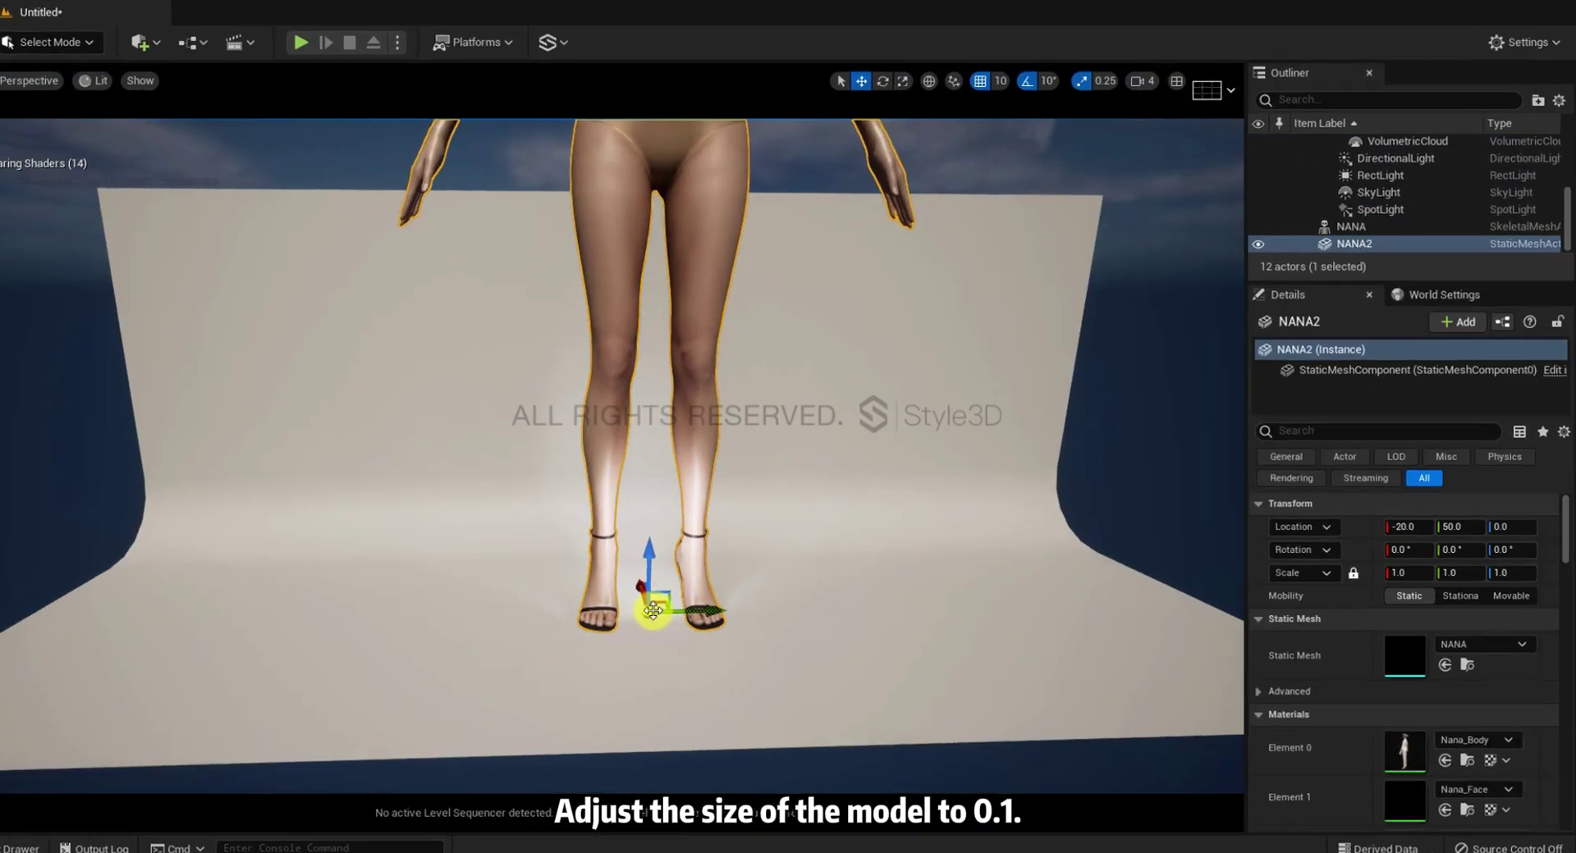
pyautogui.click(1395, 573)
pyautogui.write('0.1')
pyautogui.press('Return')
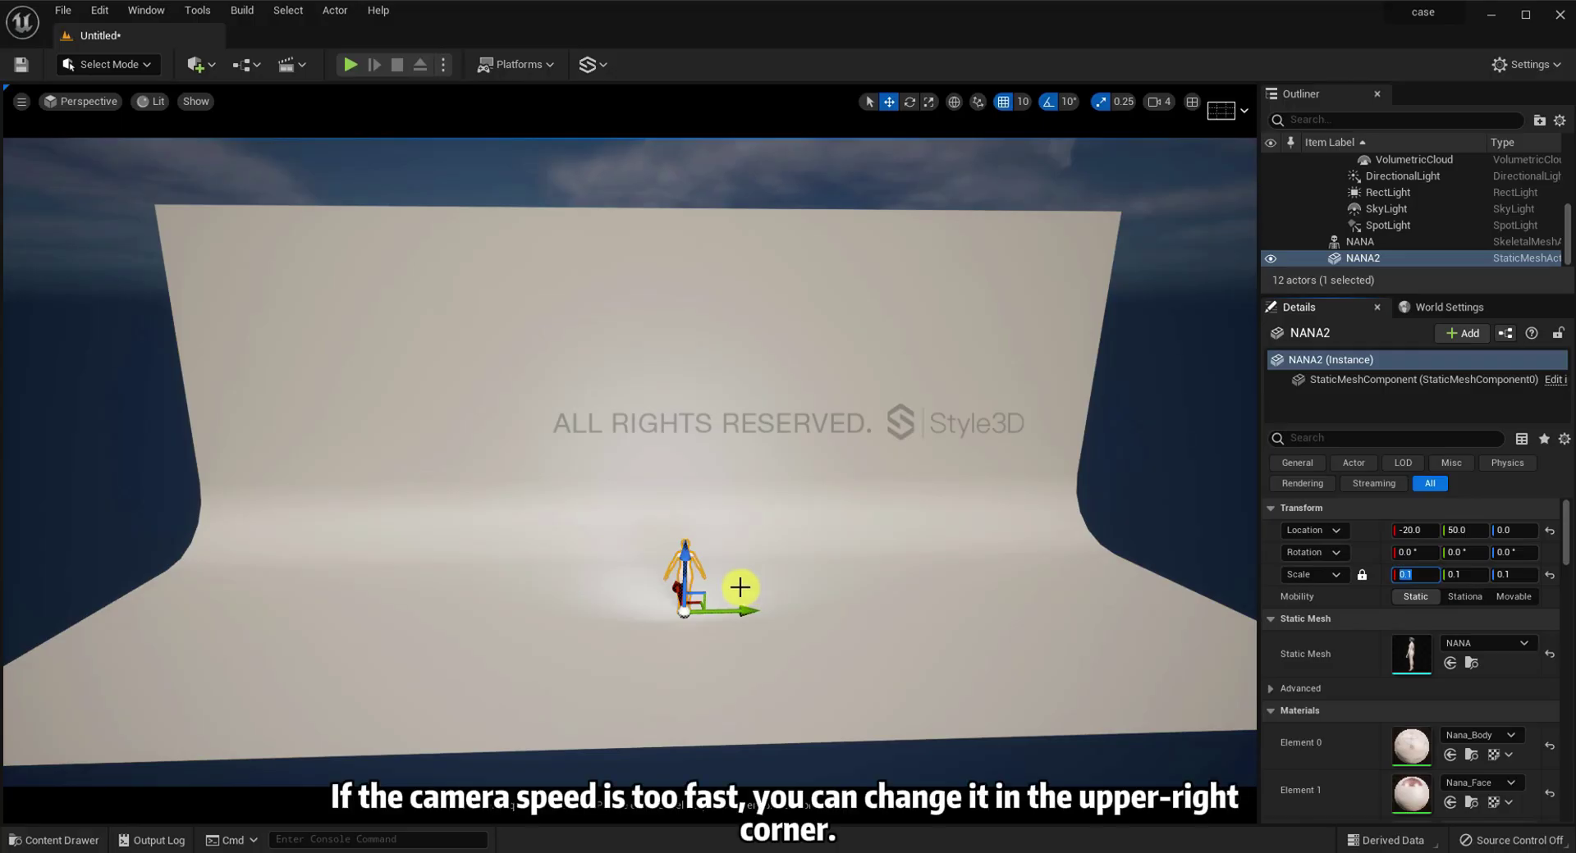
# Step: Lower the viewport camera speed from 4 to 1
pyautogui.scroll(3, 788, 592)
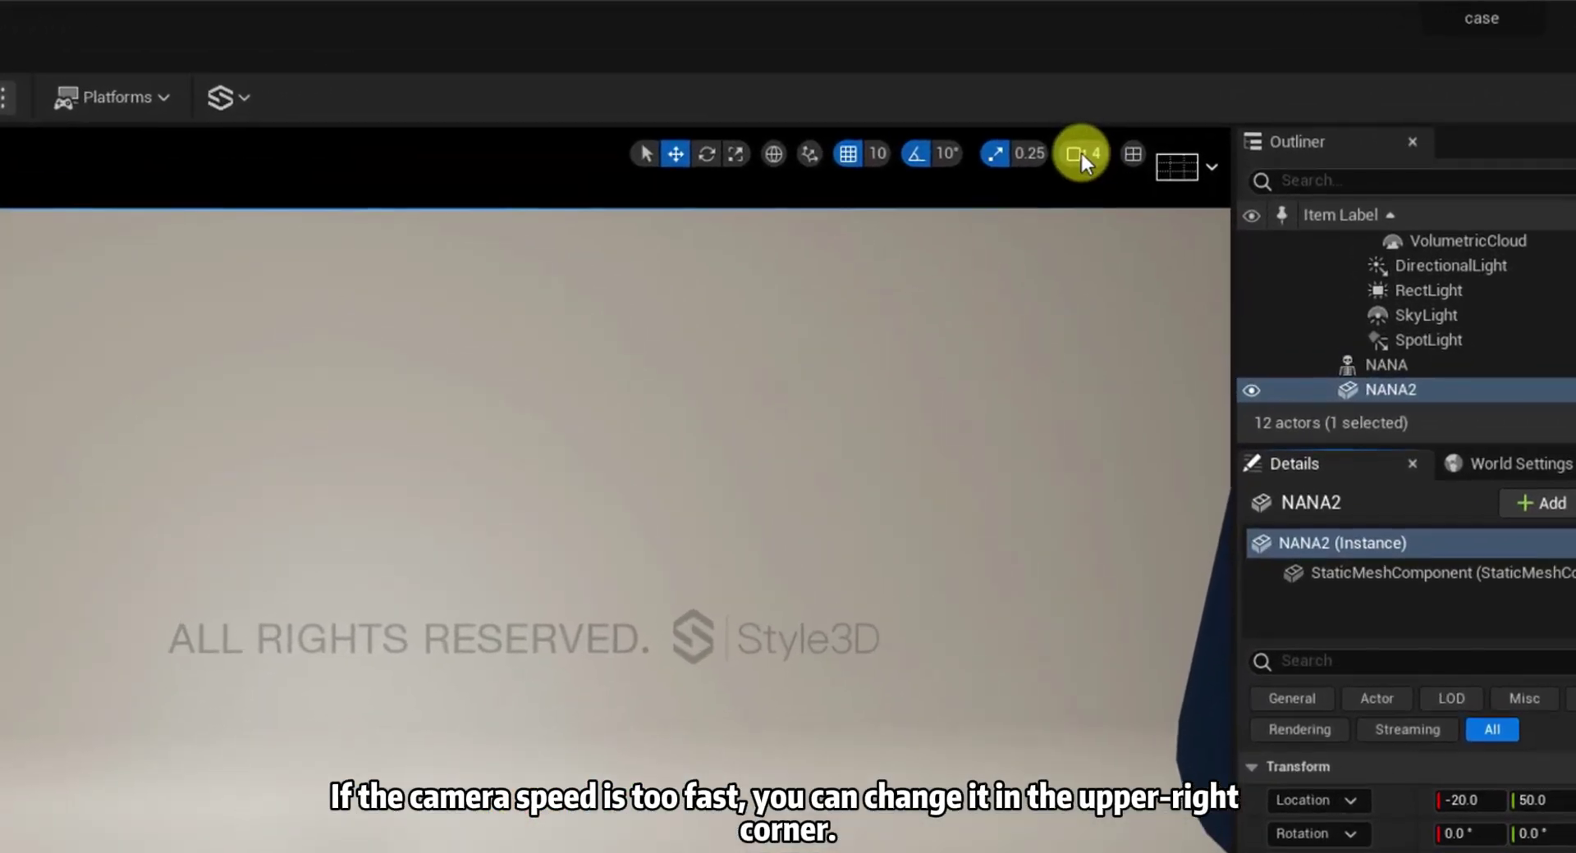
pyautogui.click(1155, 103)
pyautogui.moveTo(1154, 214); pyautogui.dragTo(1093, 215)
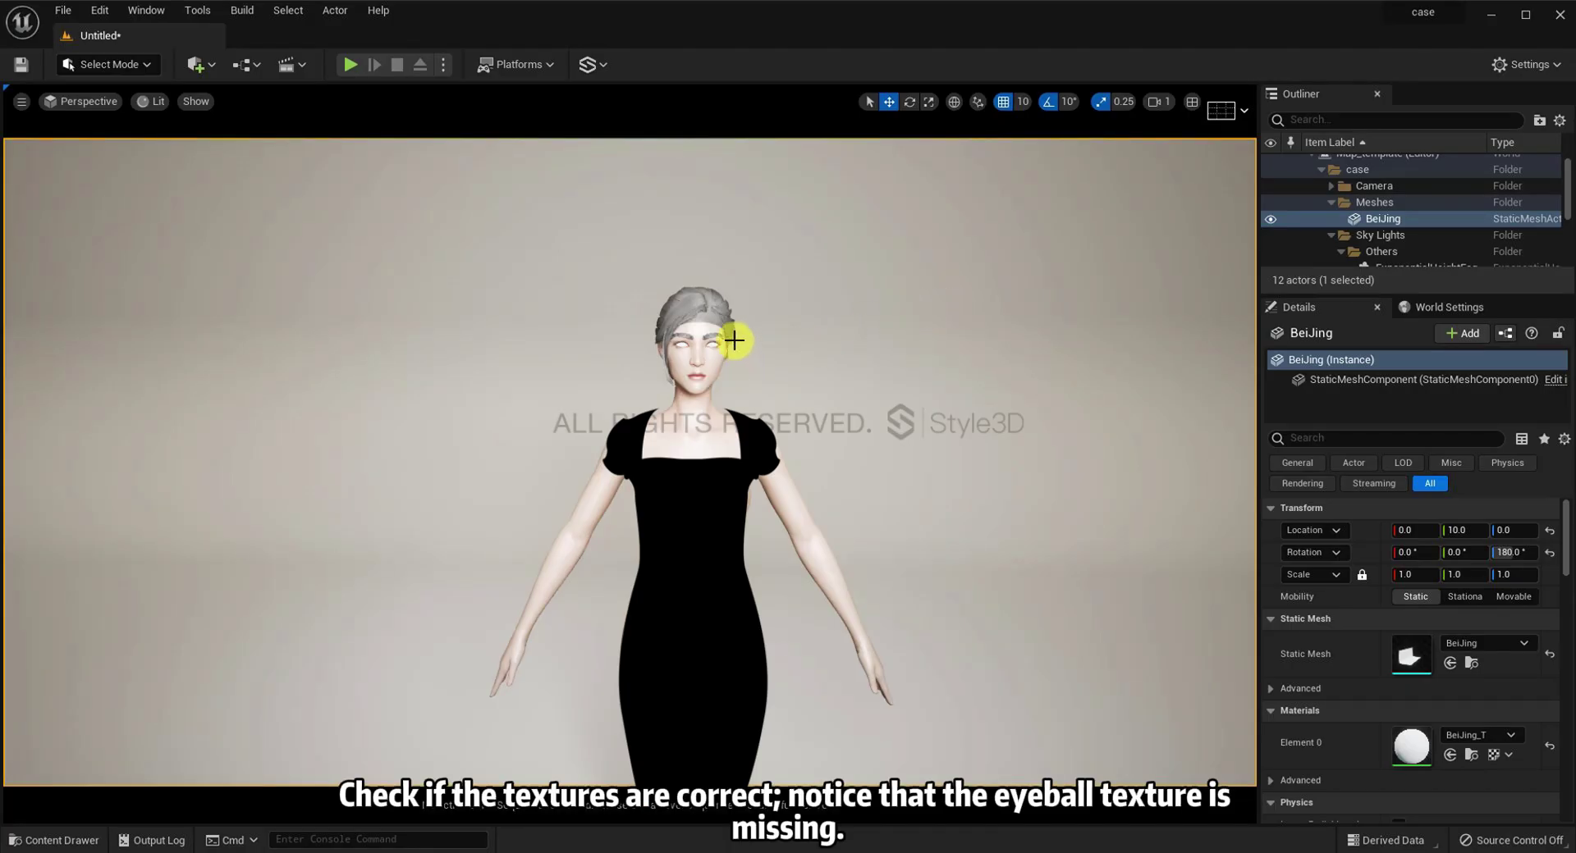
pyautogui.hotkey('ctrl', 'space')
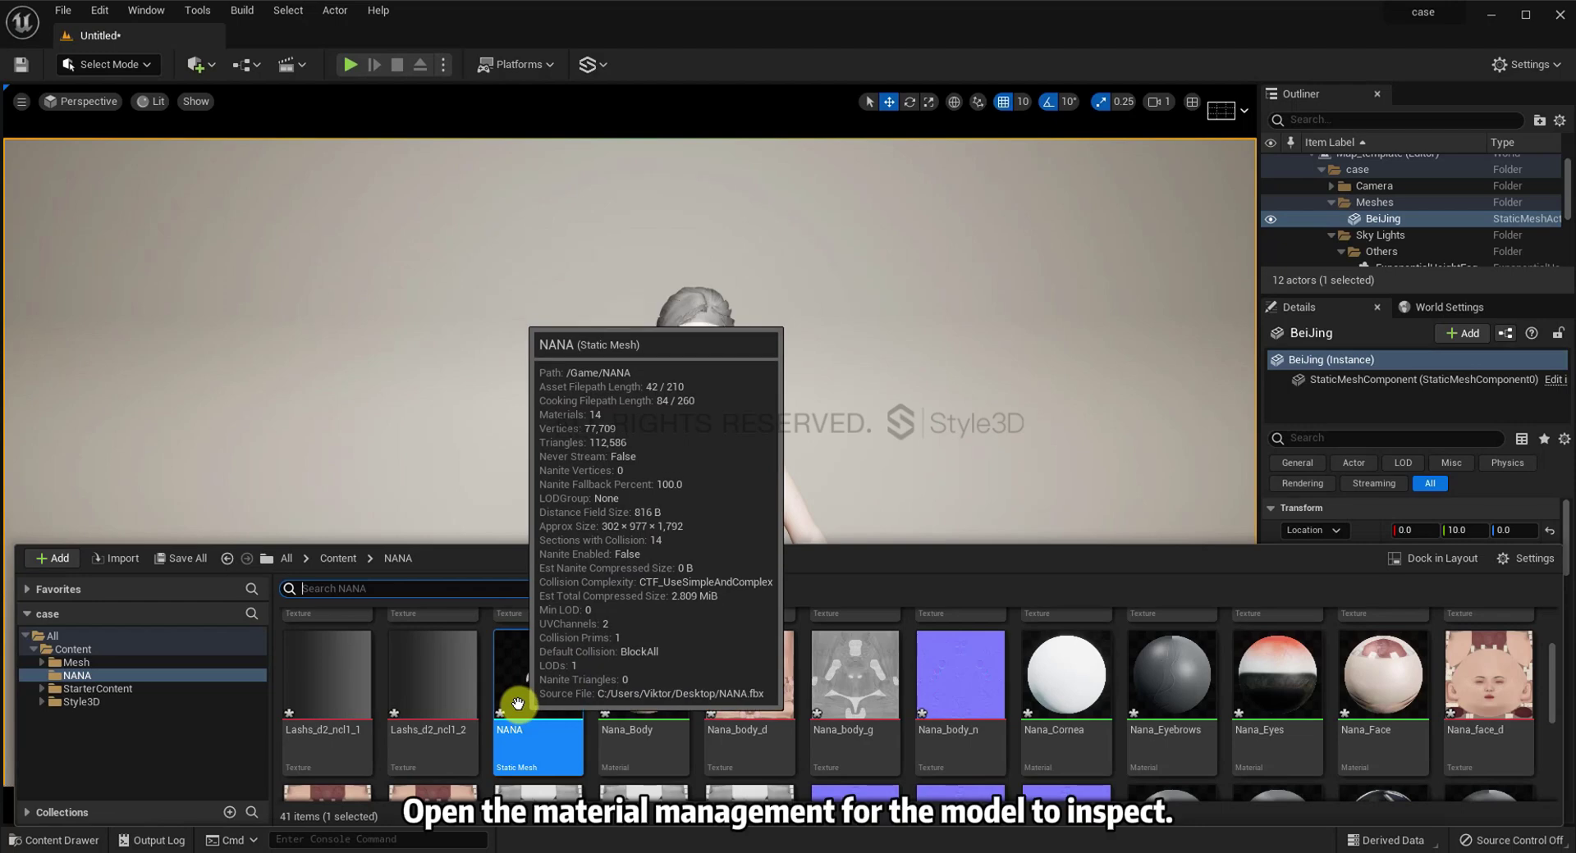
# Step: Open the NANA mesh, toggle Highlight and Isolate on Nana_Eyes, then highlight Nana_Cornea
pyautogui.doubleClick(517, 703)
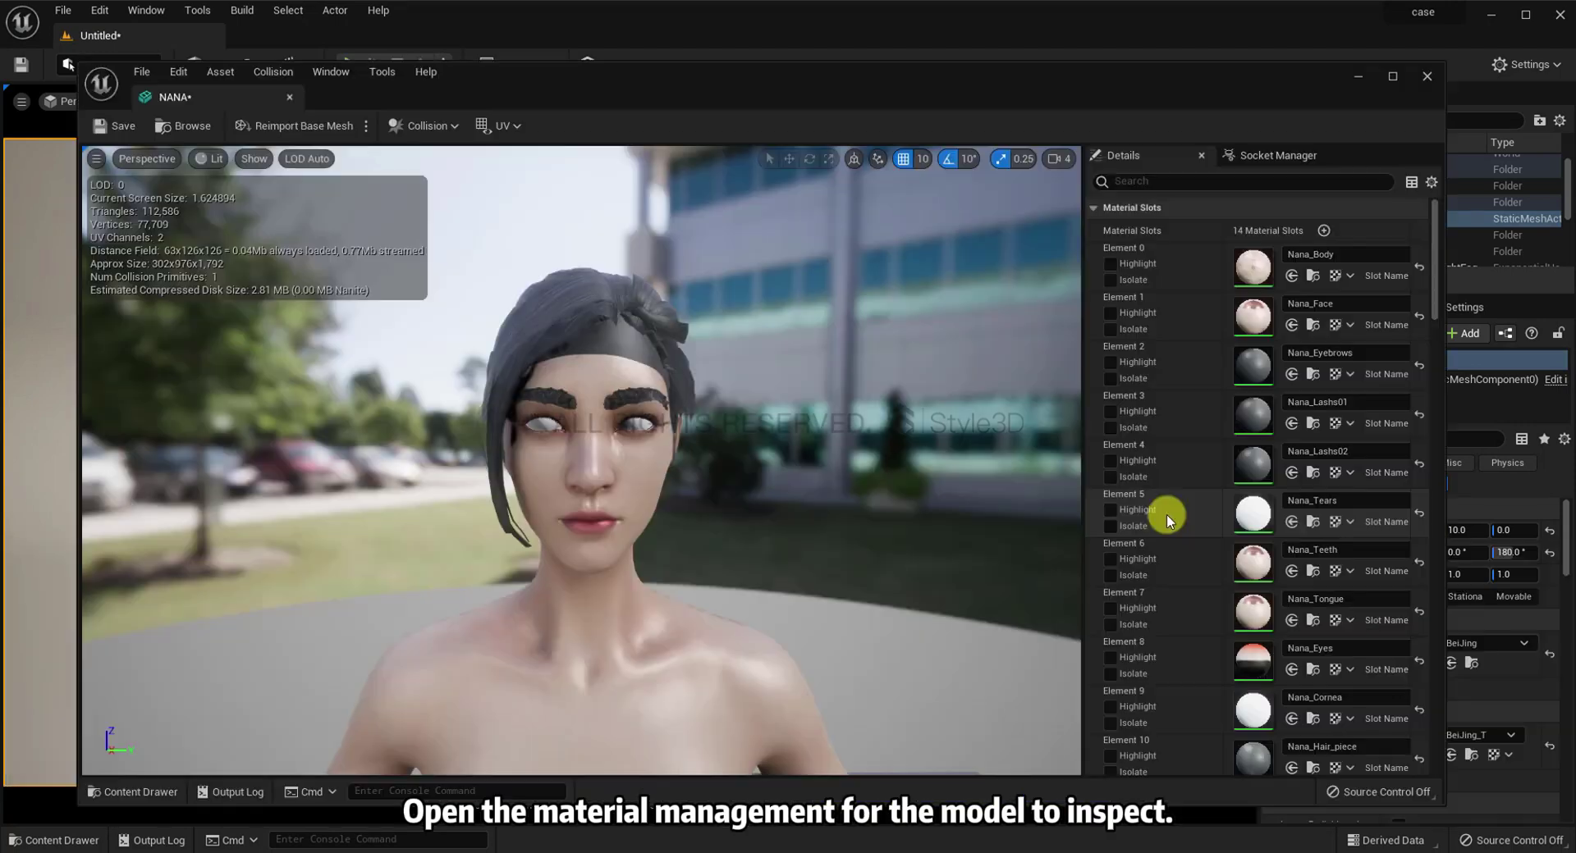
pyautogui.click(1110, 658)
pyautogui.click(1110, 673)
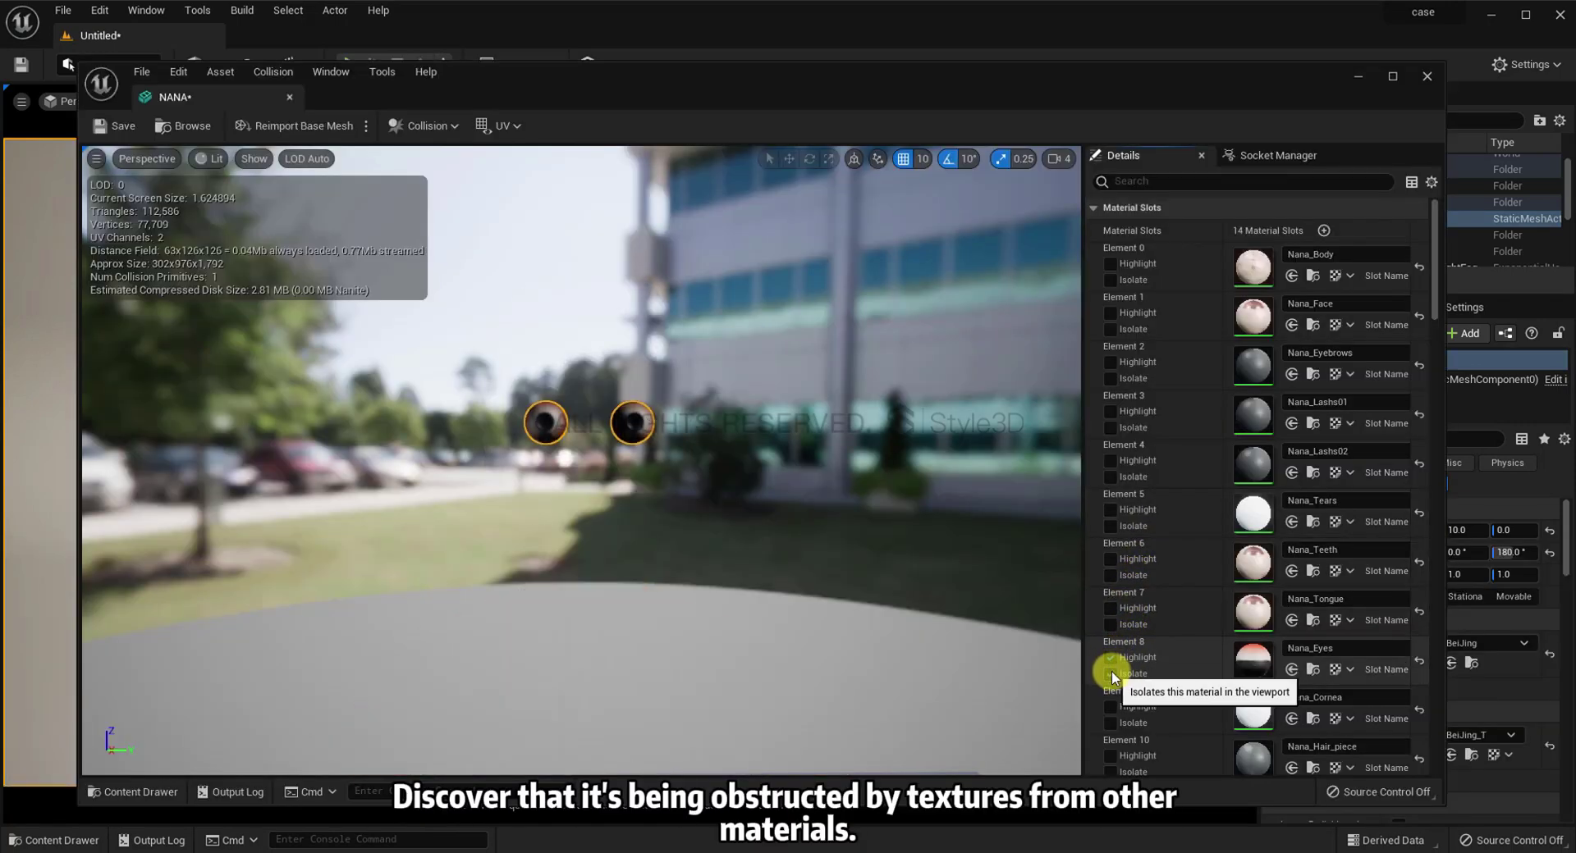
pyautogui.click(1111, 673)
pyautogui.click(1111, 657)
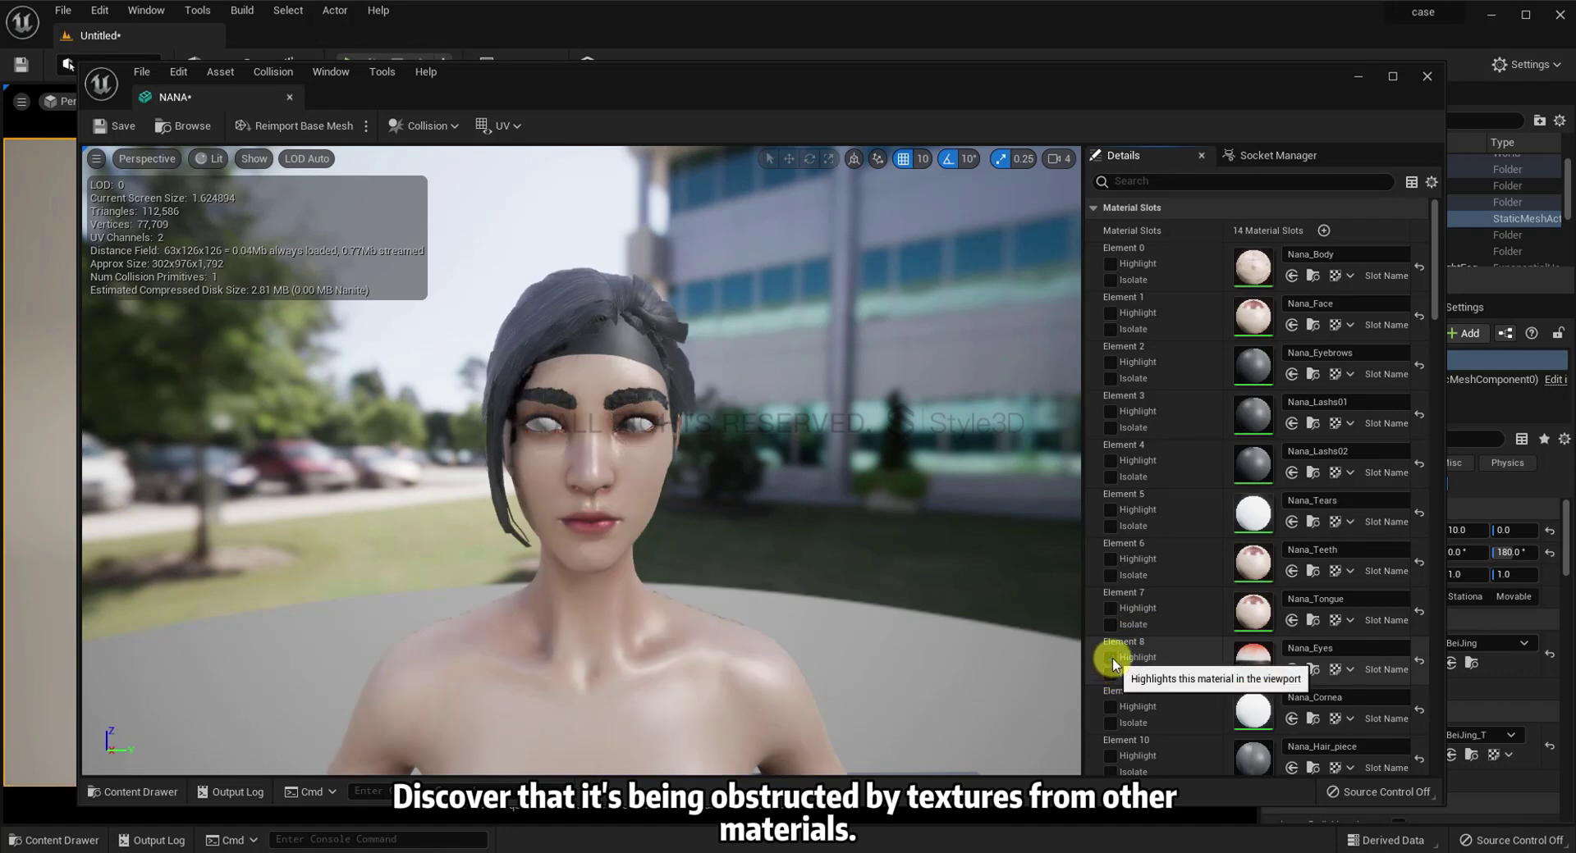
pyautogui.click(1112, 707)
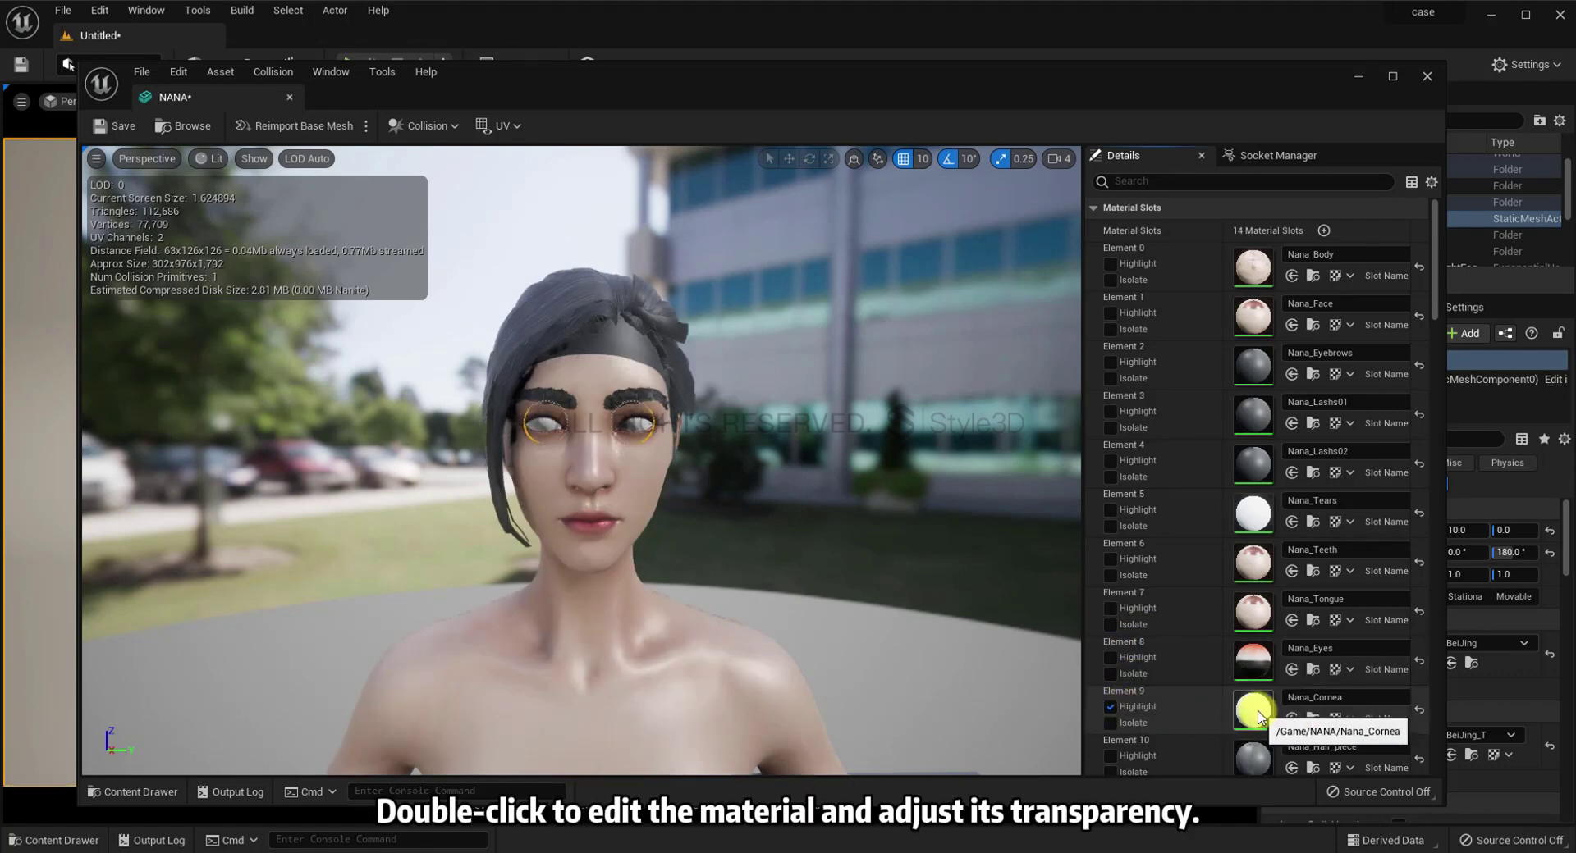
# Step: Set the Nana_Cornea material's blend mode to Translucent and make it two-sided
pyautogui.doubleClick(1254, 711)
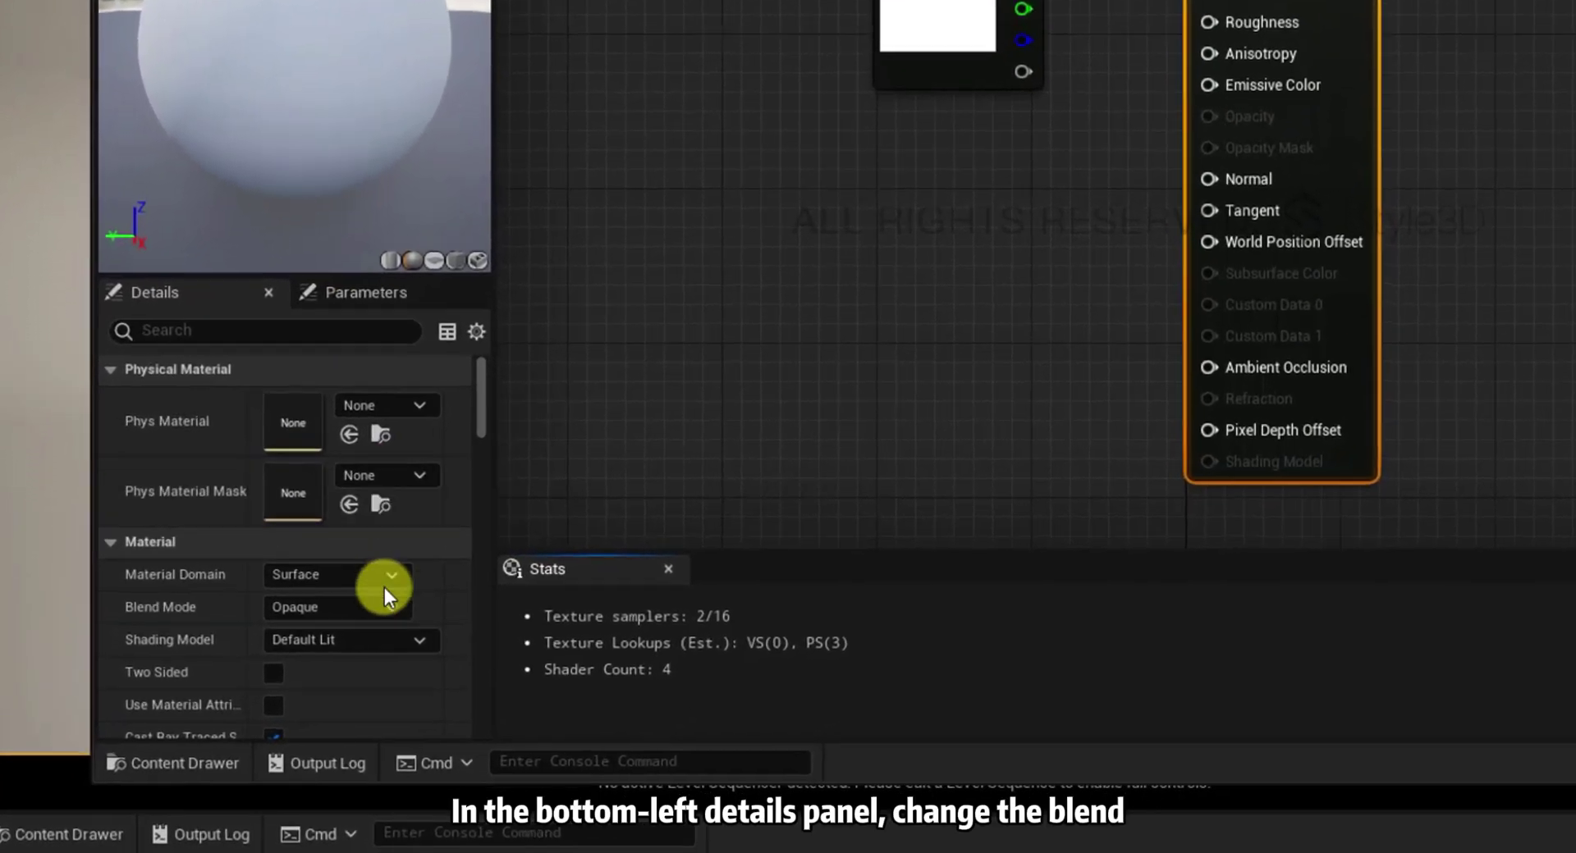
pyautogui.click(278, 688)
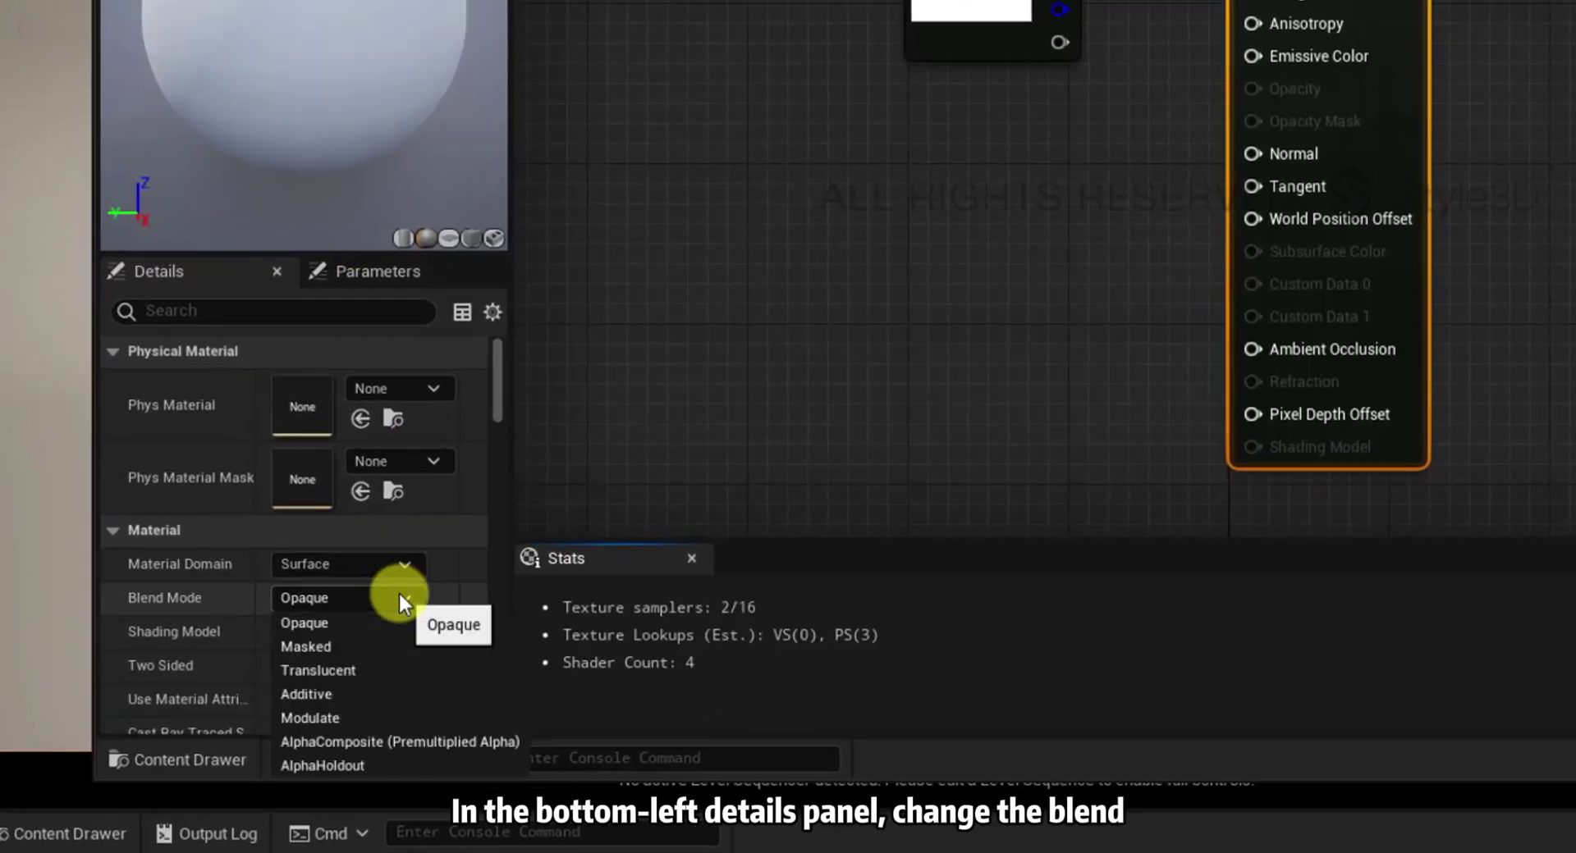
pyautogui.click(376, 671)
pyautogui.click(279, 663)
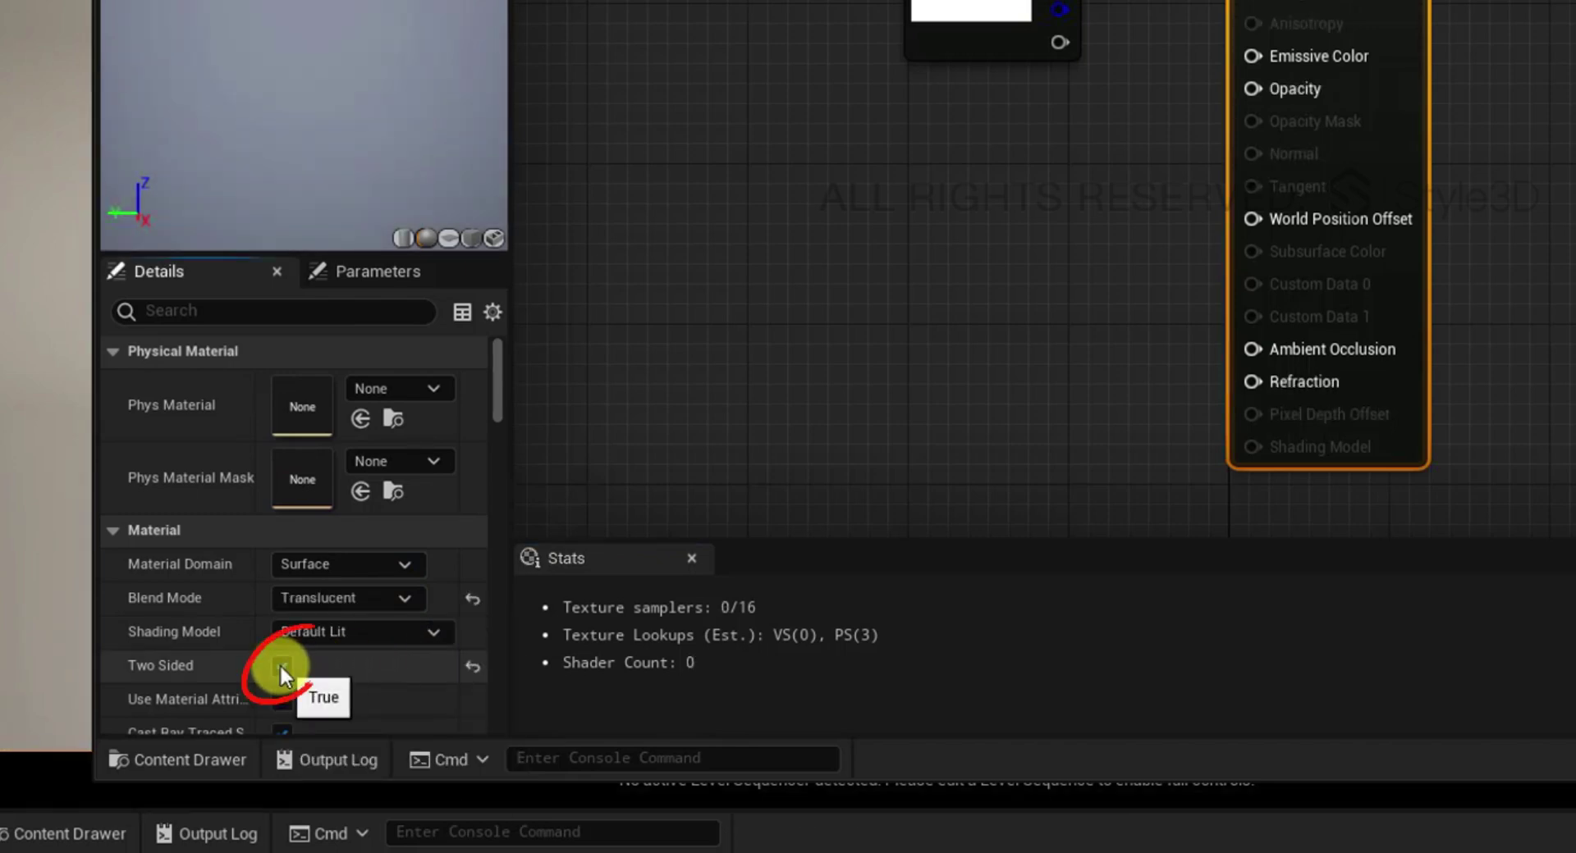
# Step: Set the cornea's translucency lighting mode to Surface TranslucencyVolume
pyautogui.scroll(-10, 372, 614)
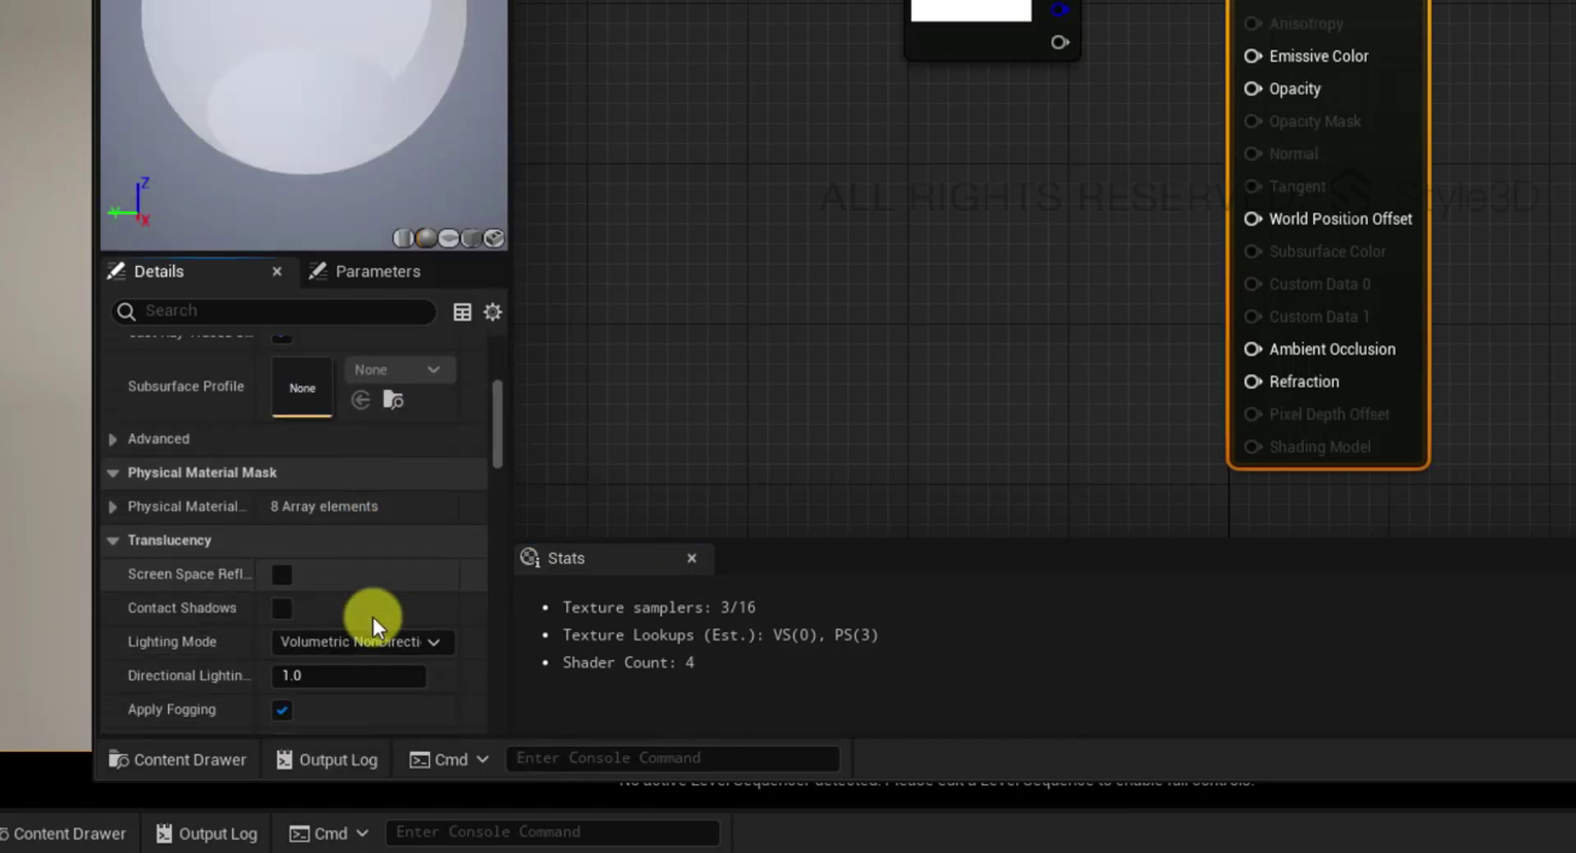
pyautogui.click(431, 603)
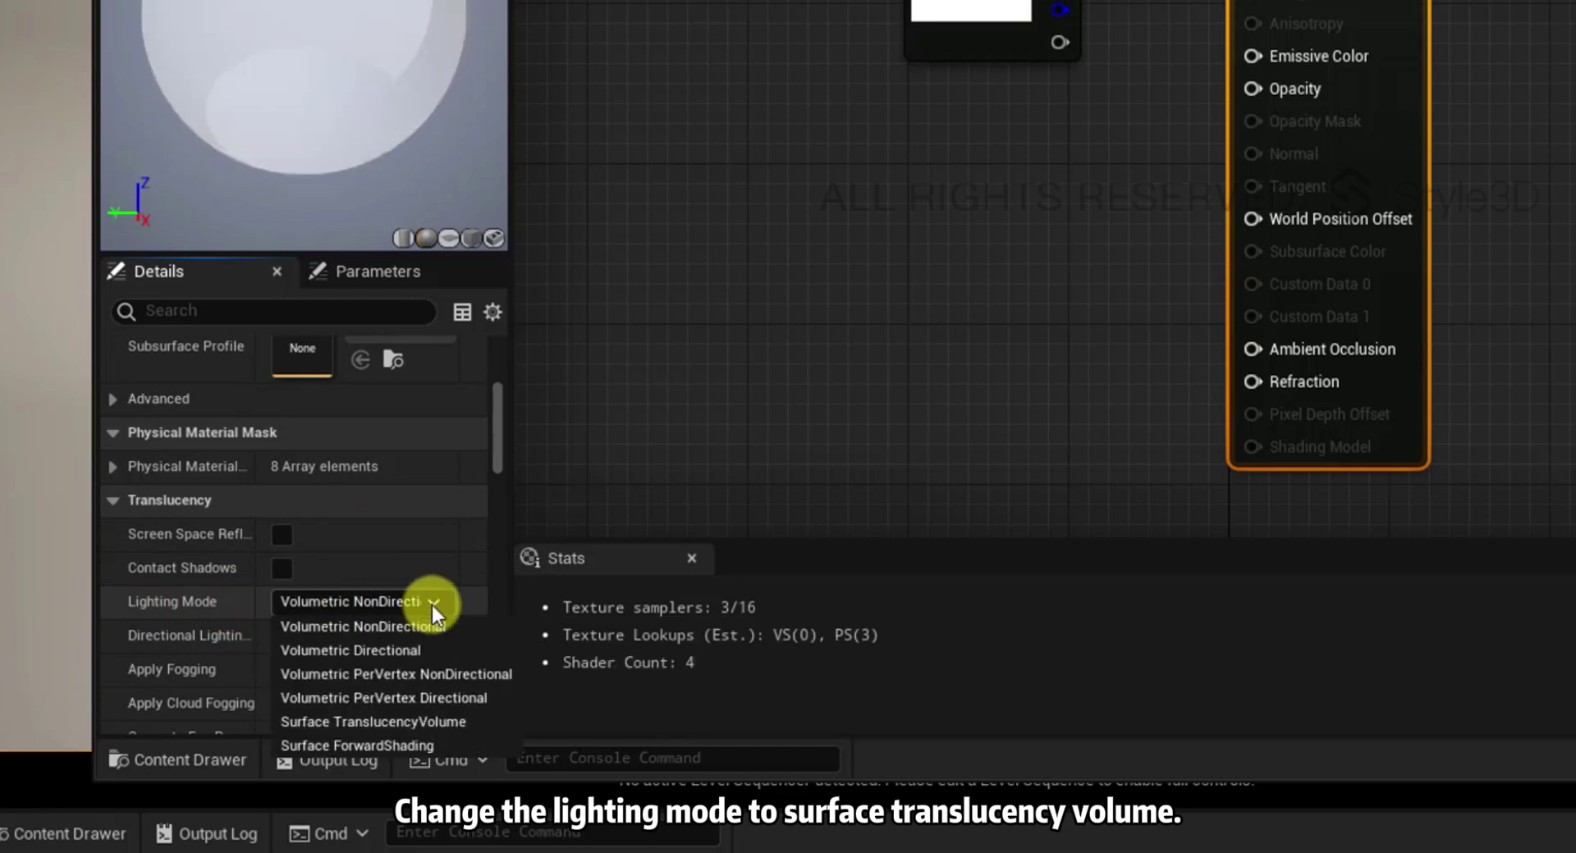
pyautogui.click(397, 721)
pyautogui.moveTo(838, 353); pyautogui.dragTo(694, 403)
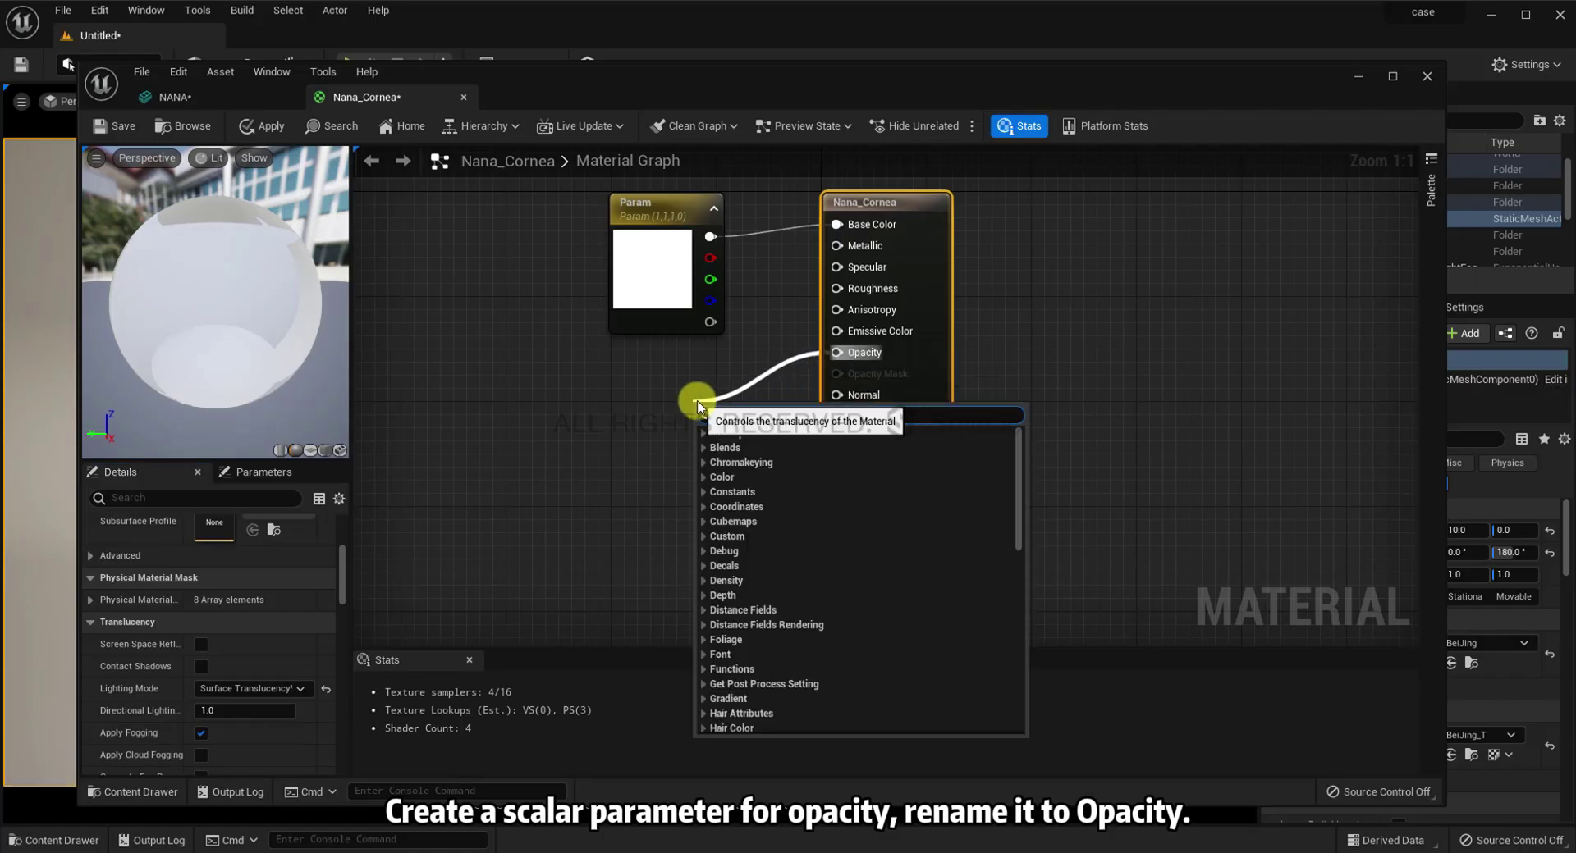
# Step: Feed Opacity with a ScalarParameter named 'opacity', slider max 1, and apply the material
pyautogui.write('sca')
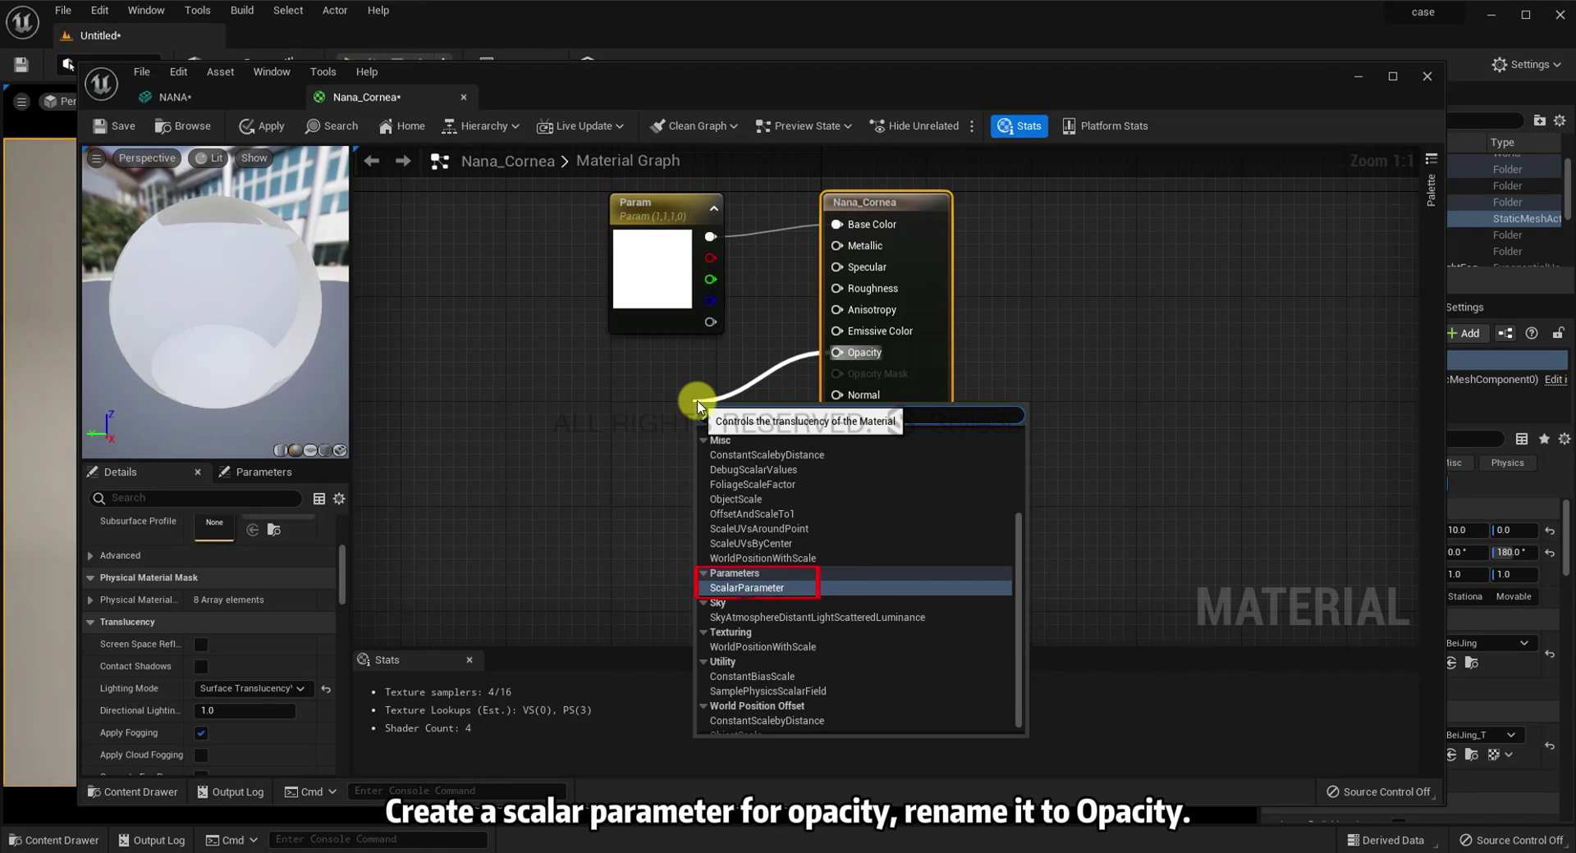
pyautogui.press('Return')
pyautogui.write('opacity')
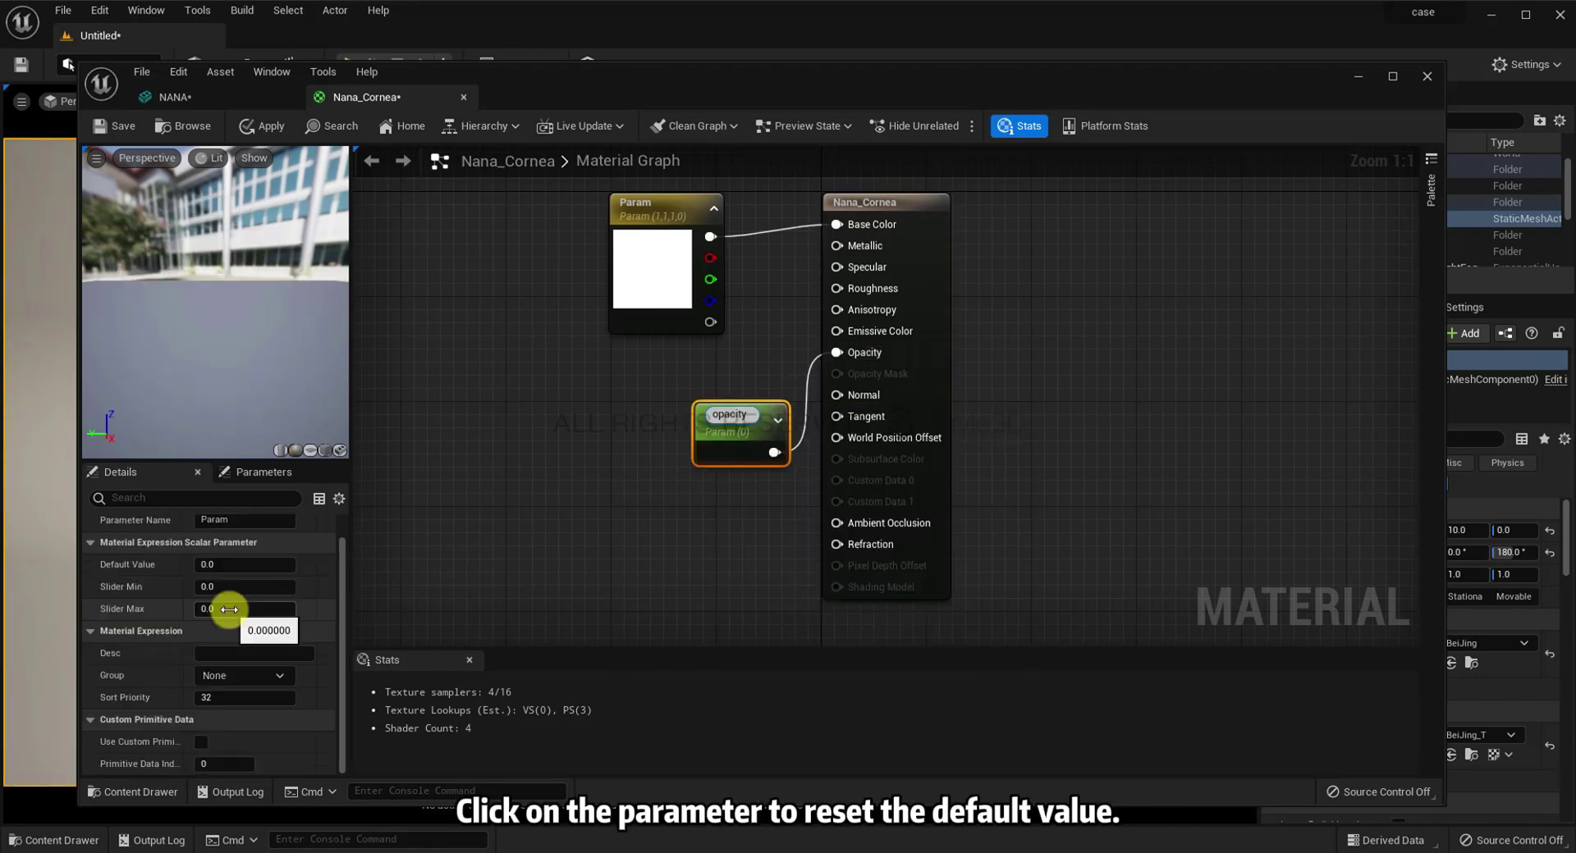
pyautogui.click(230, 609)
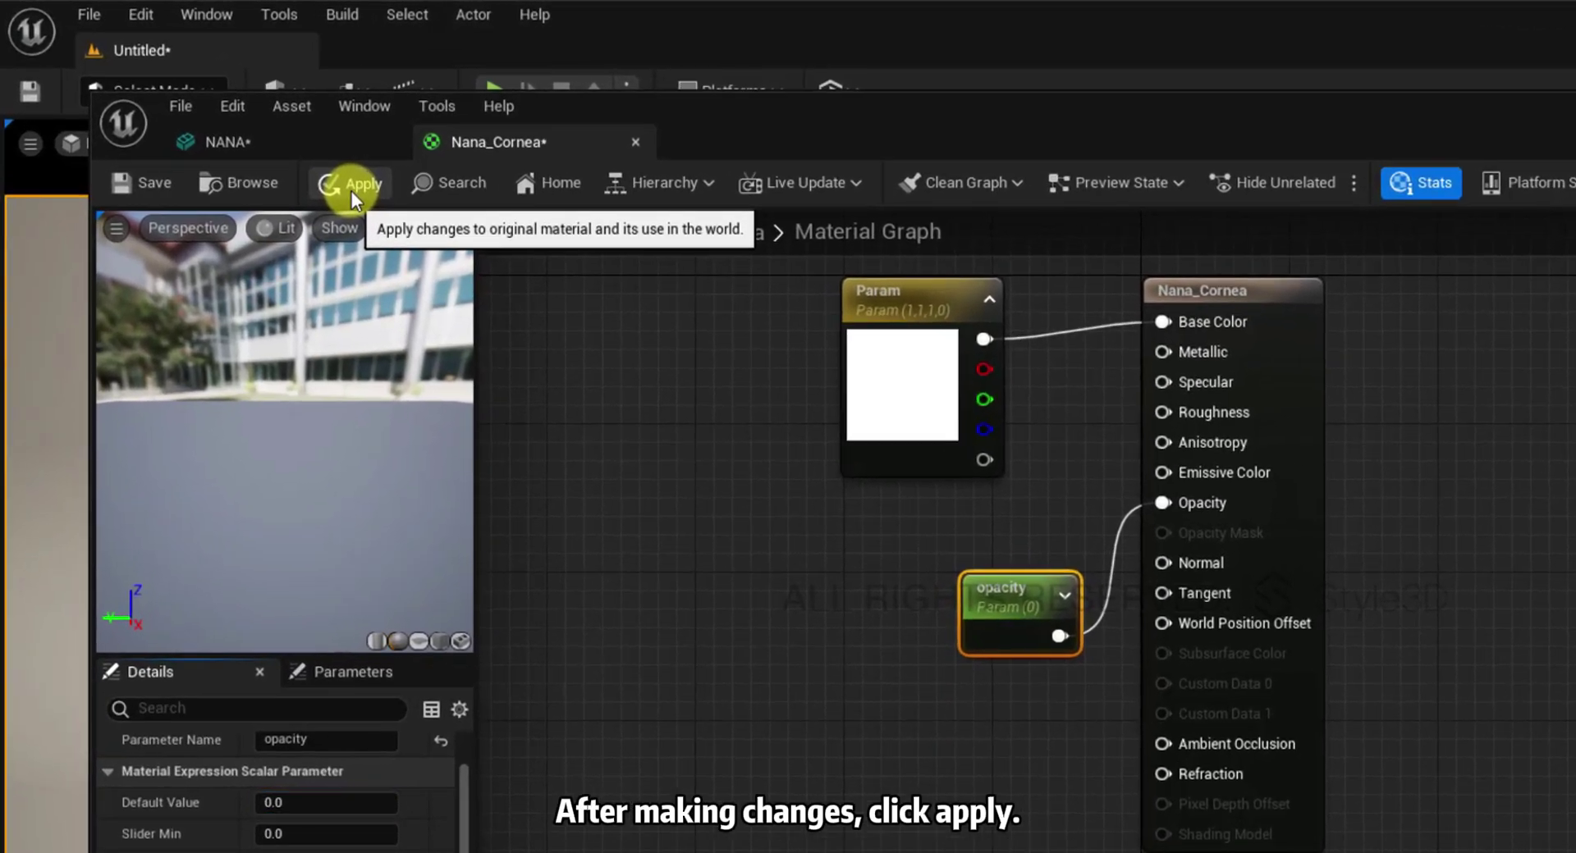
pyautogui.click(323, 172)
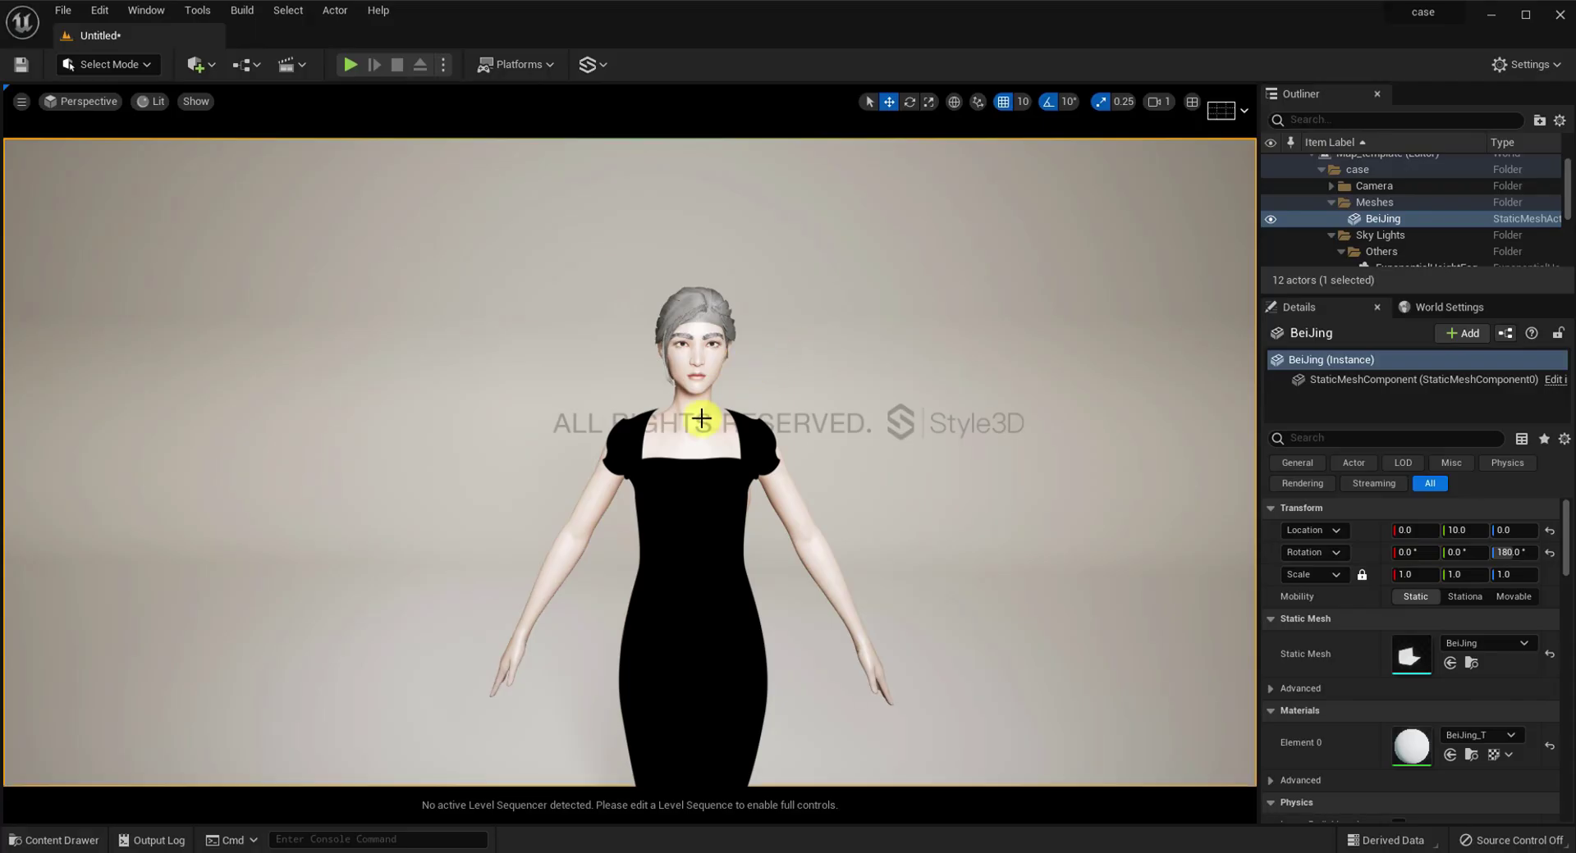
# Step: Select the NANA2 avatar and add a Style3D component found by searching 'style'
pyautogui.click(700, 424)
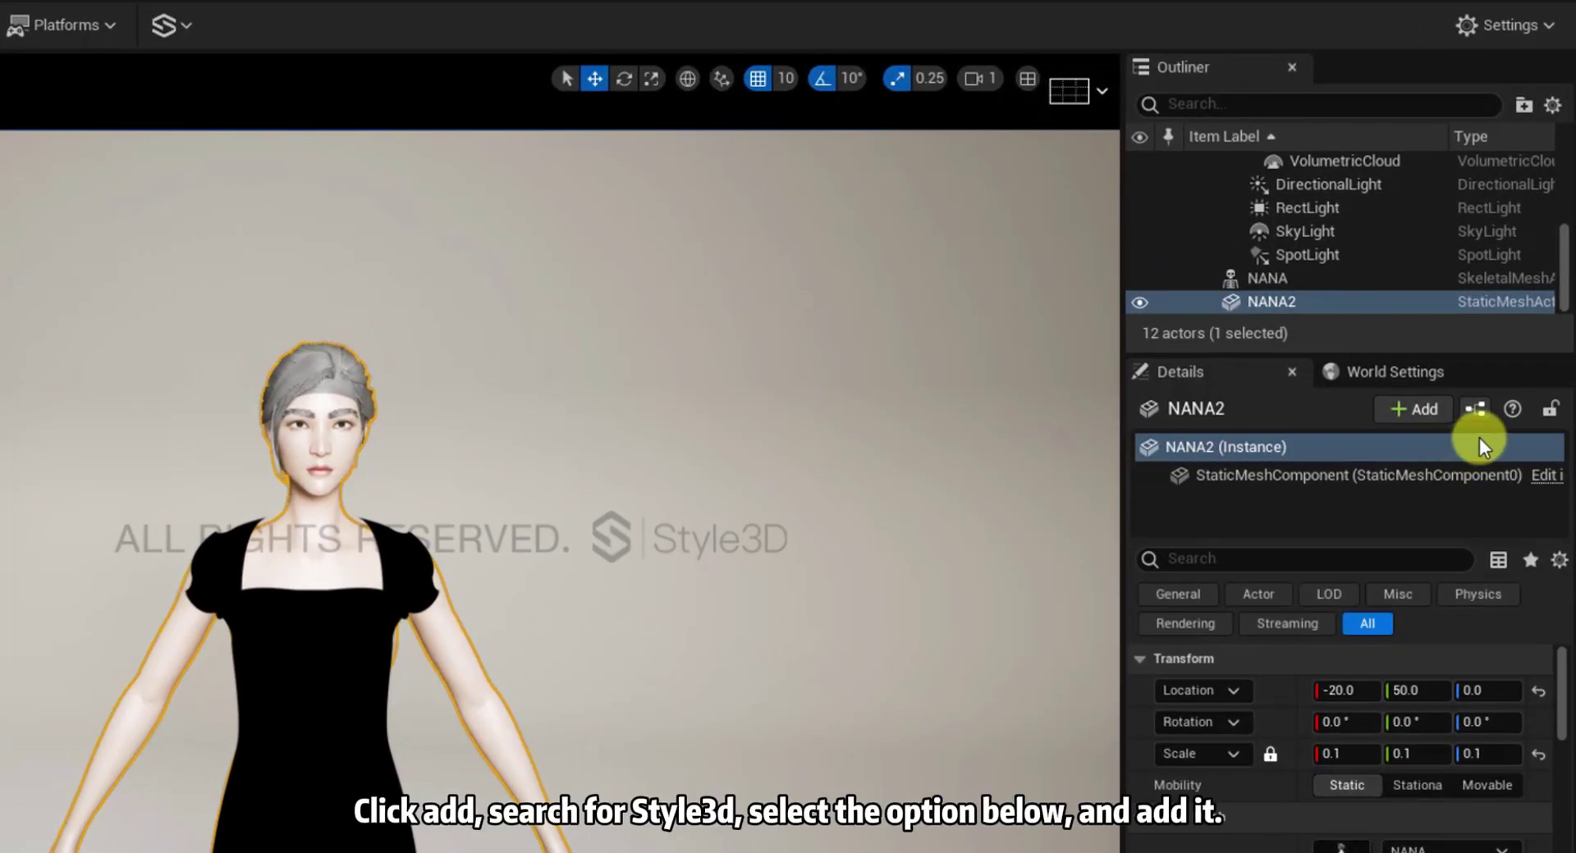
pyautogui.click(1462, 333)
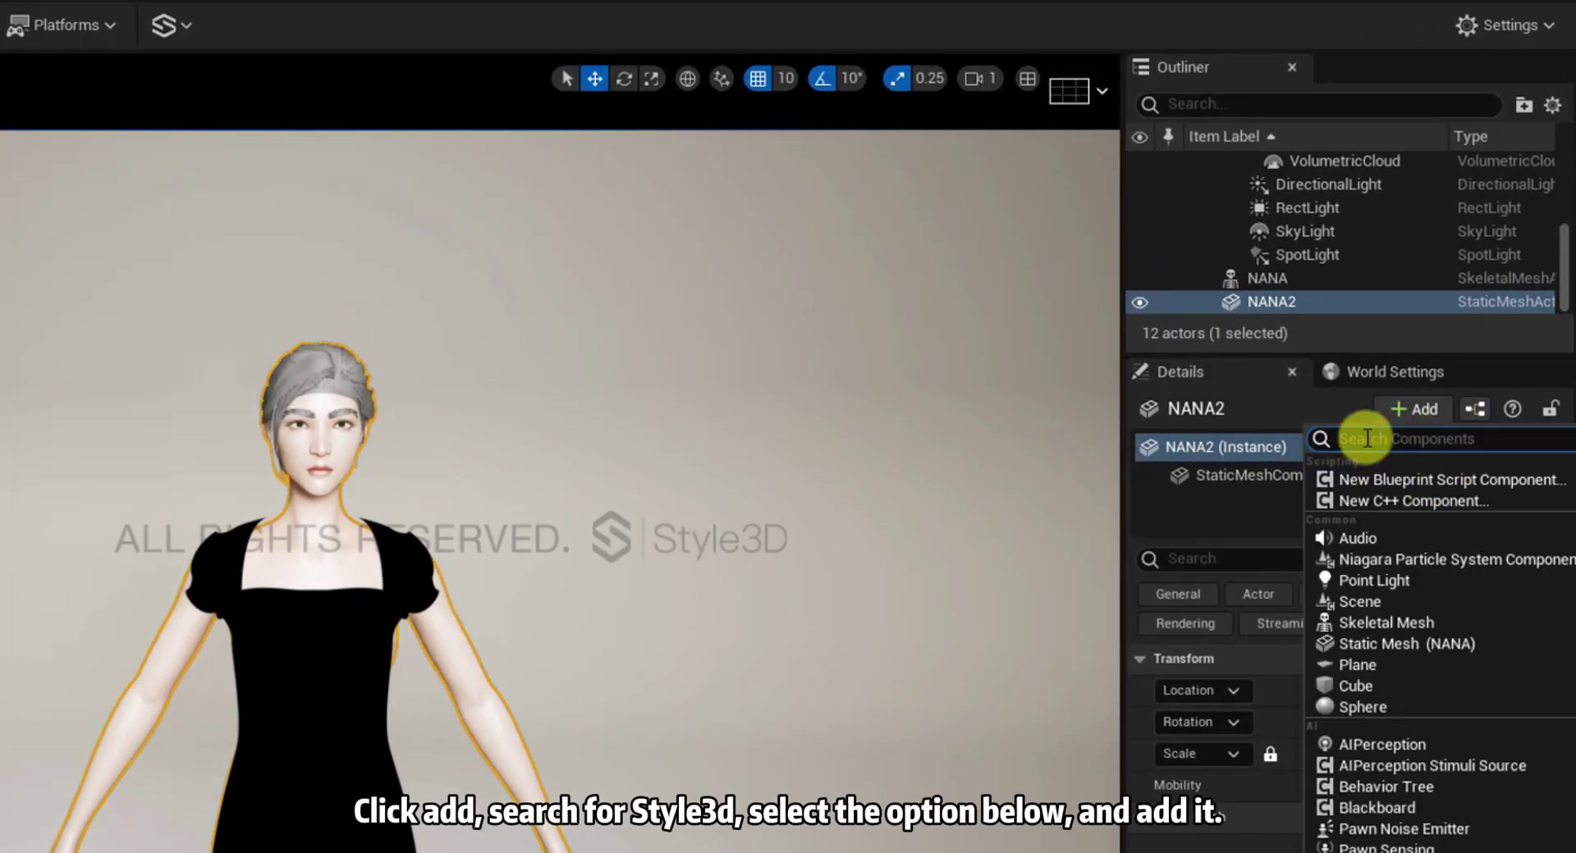
pyautogui.write('style')
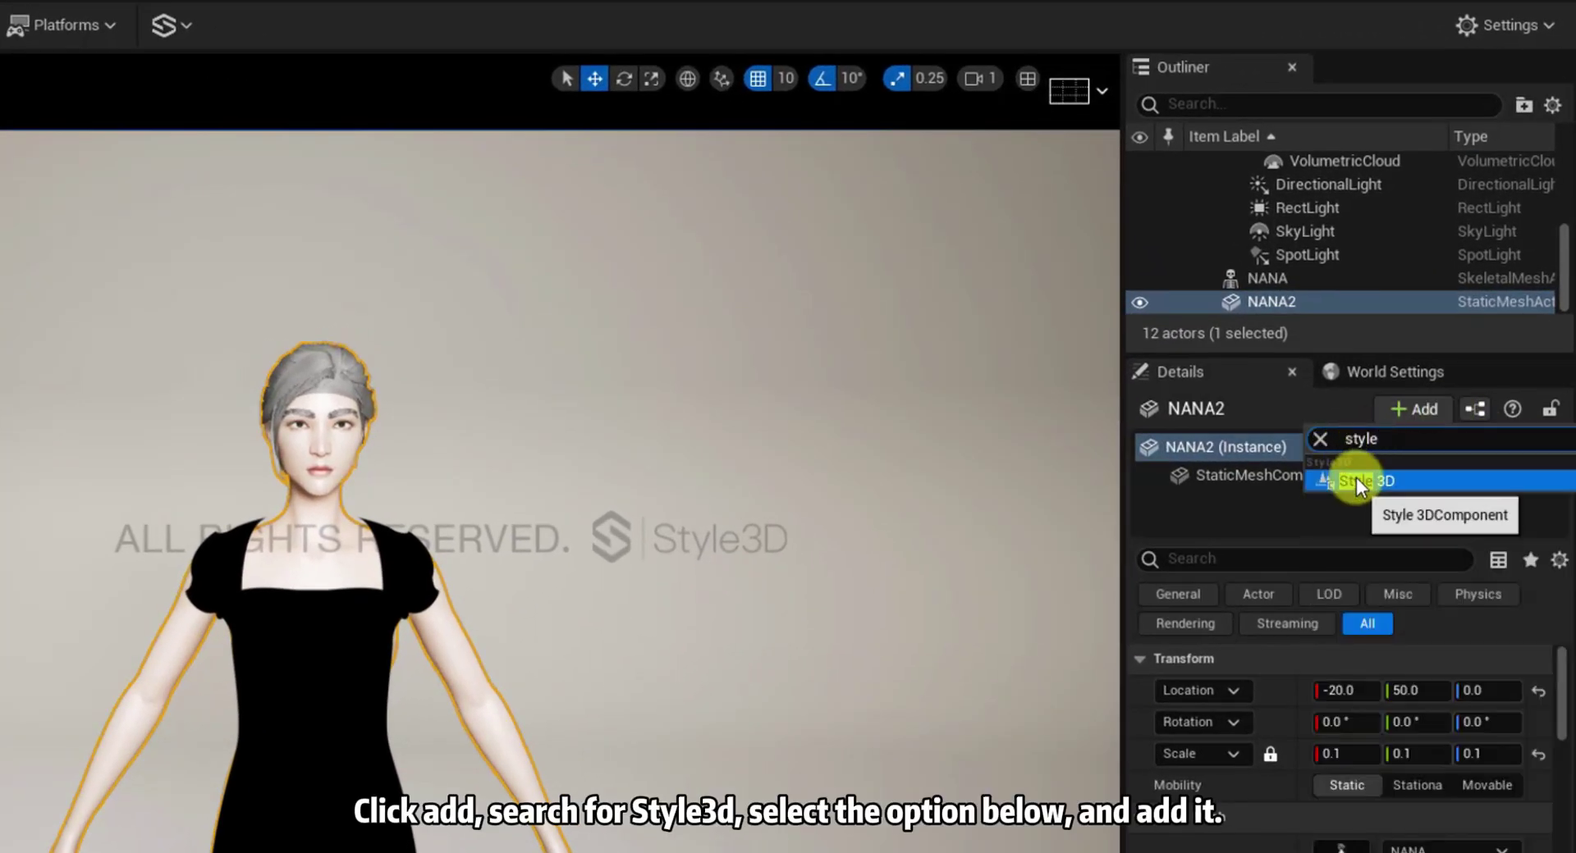
pyautogui.click(1355, 479)
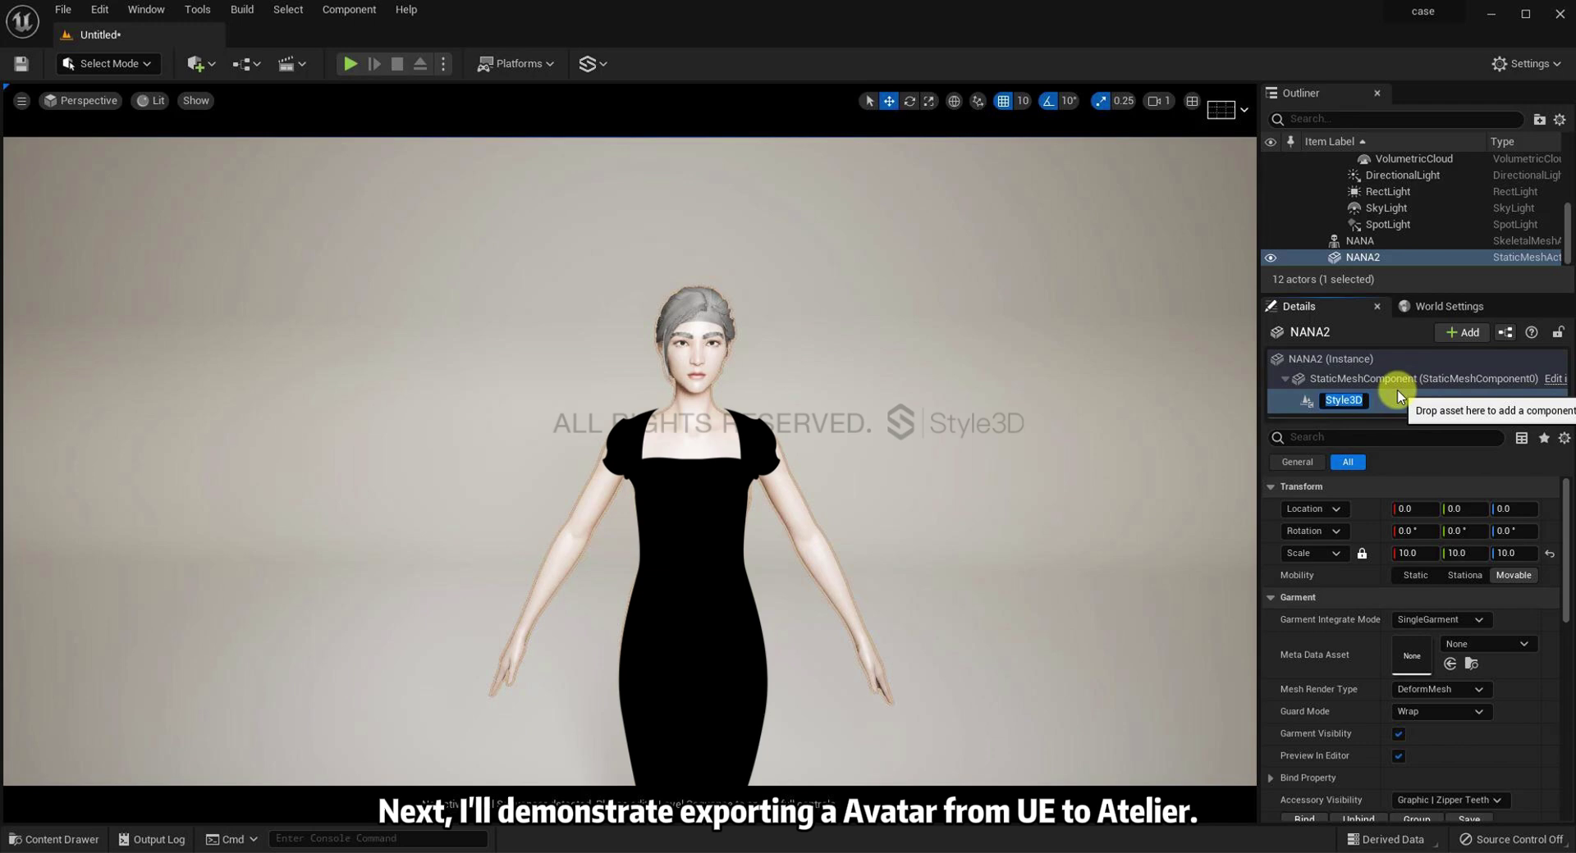
# Step: From NANA2's Style3D component Details, run Export Obstacle and target the Desktop nana folder
pyautogui.click(1331, 405)
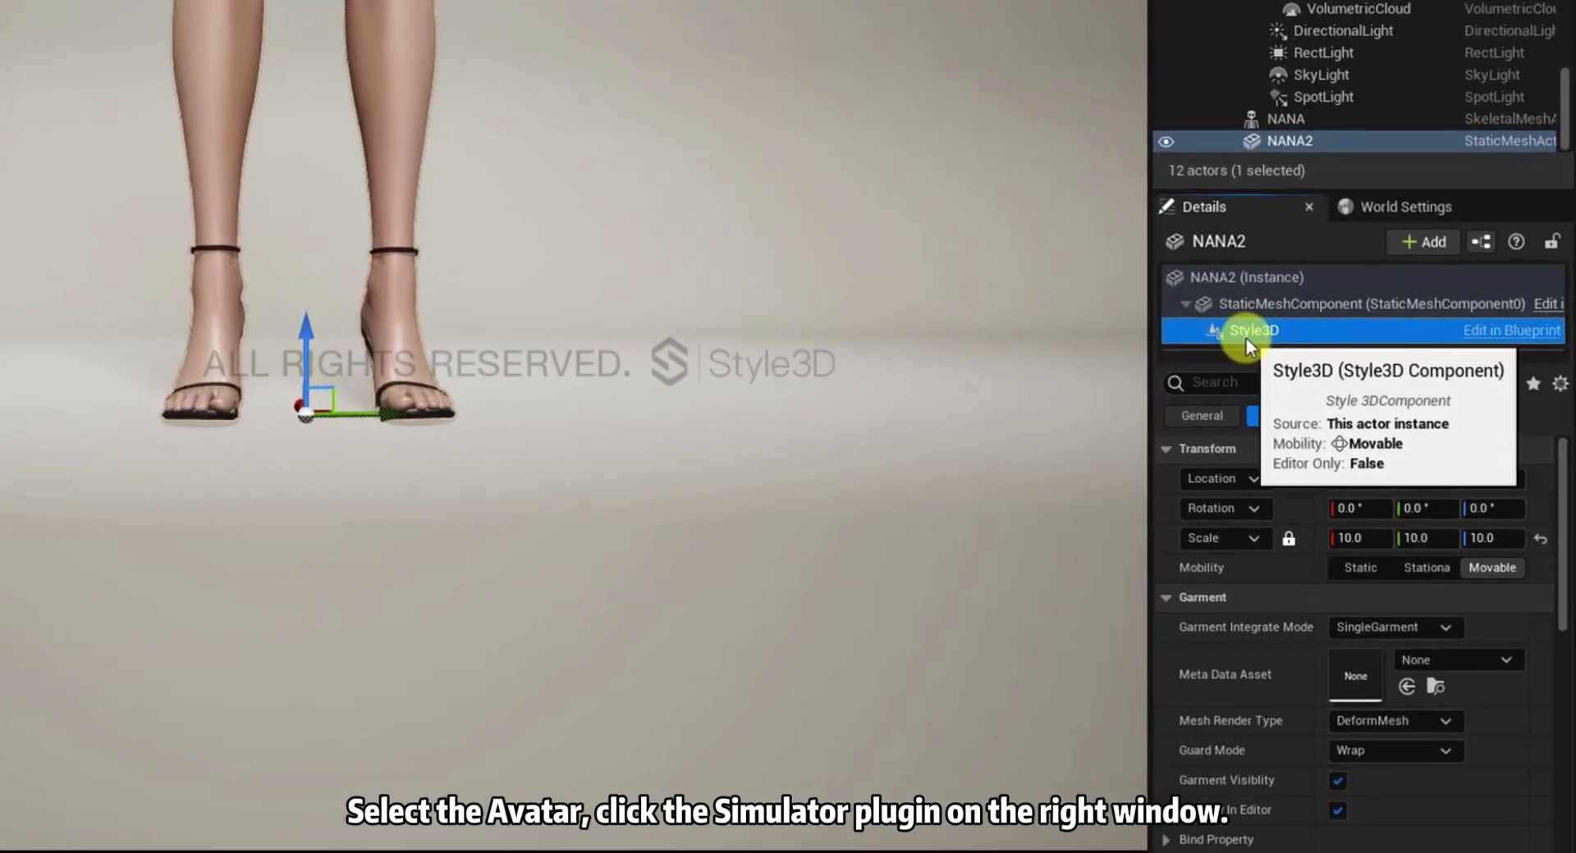
pyautogui.scroll(-3, 1241, 602)
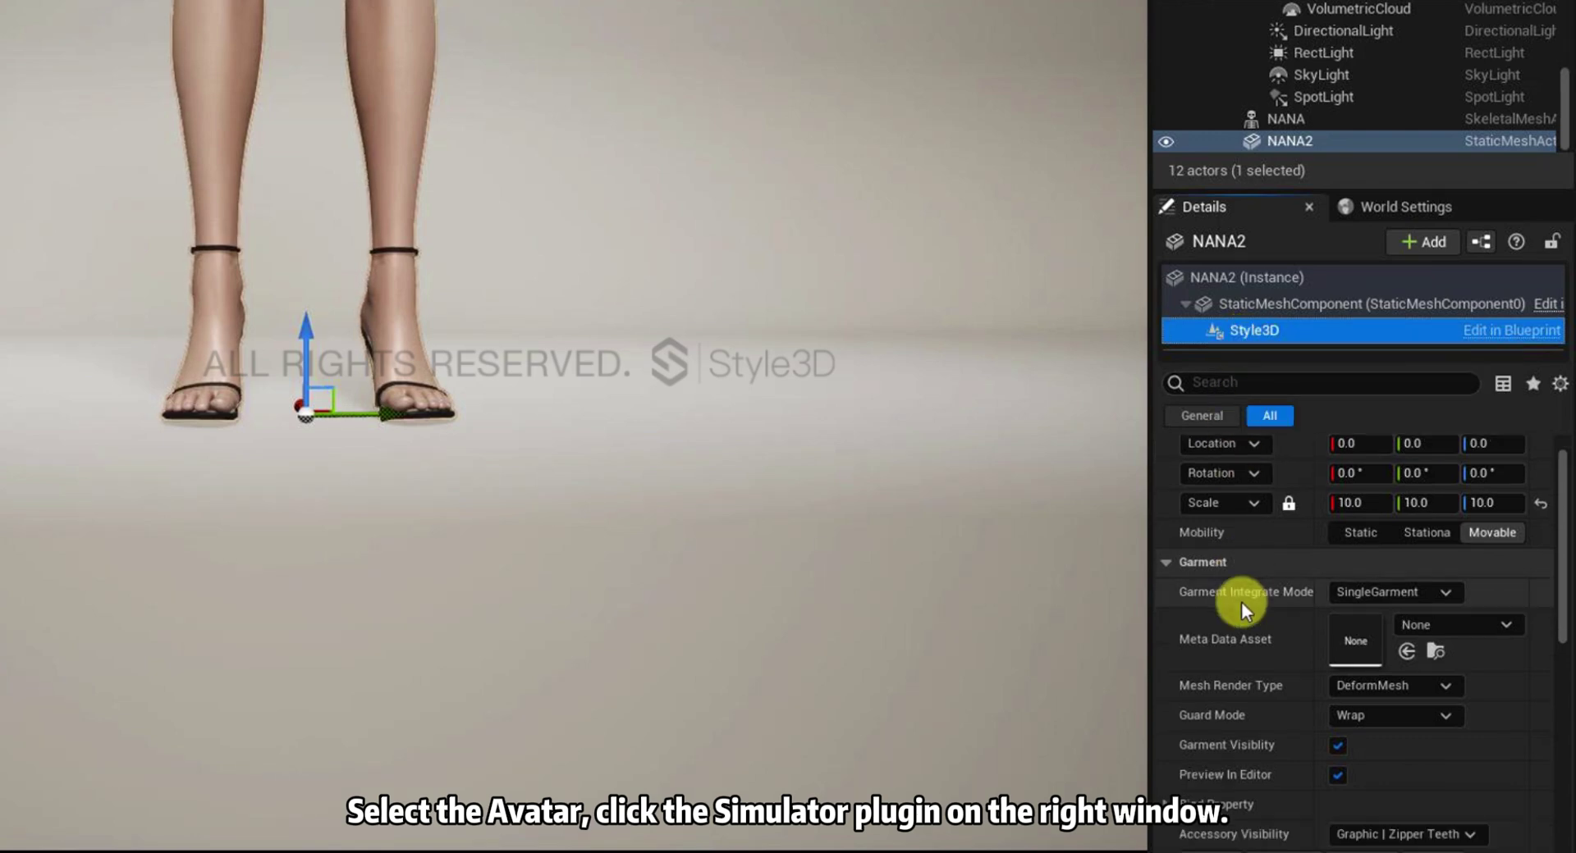
pyautogui.scroll(-8, 1241, 603)
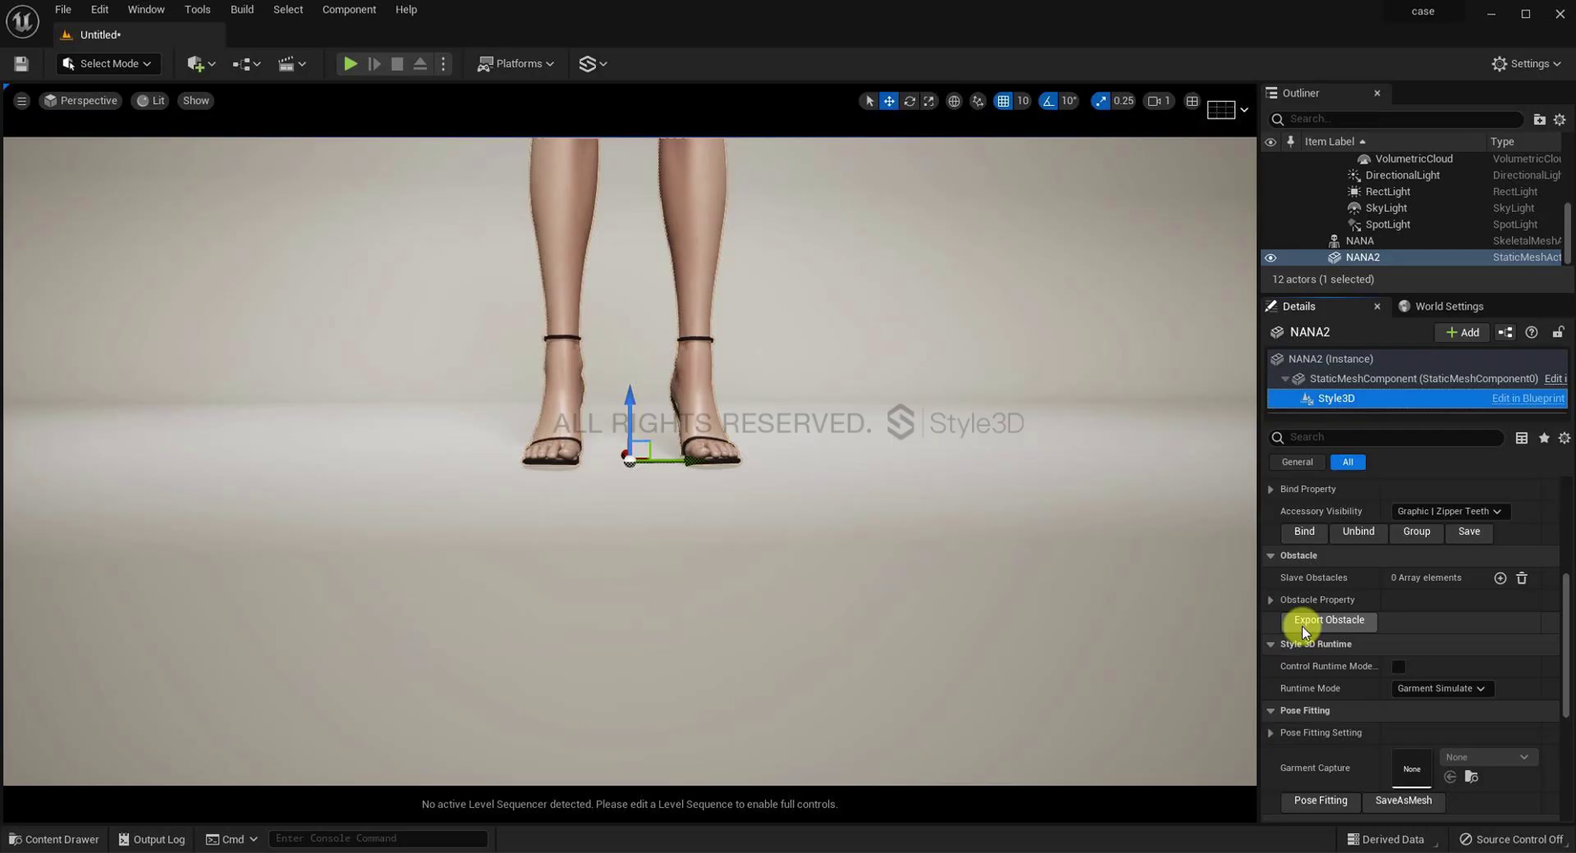
pyautogui.click(1208, 636)
pyautogui.write('nana')
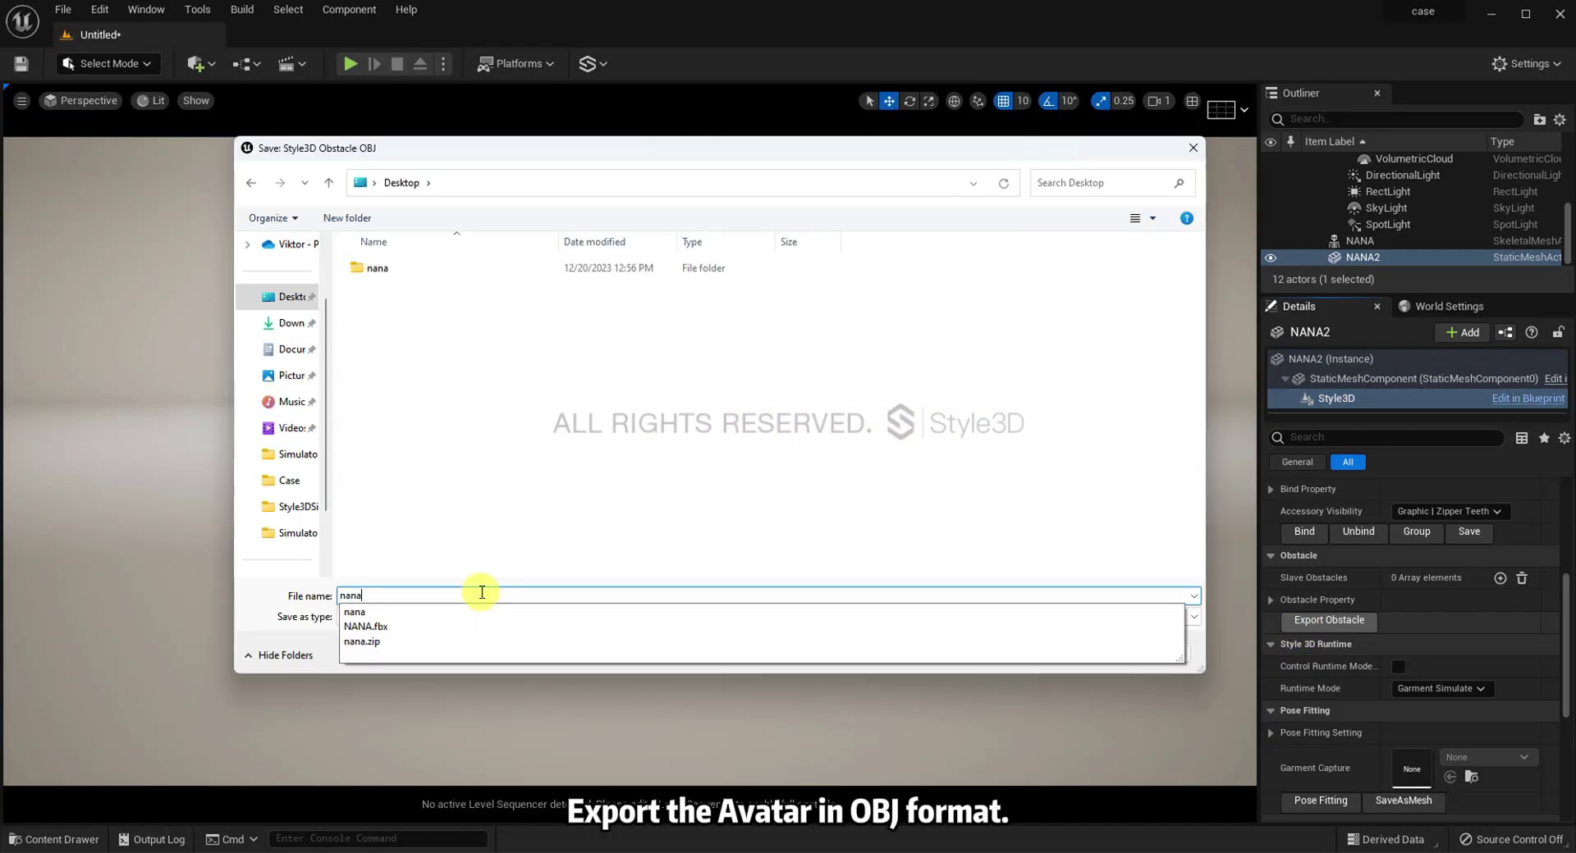
pyautogui.press('Return')
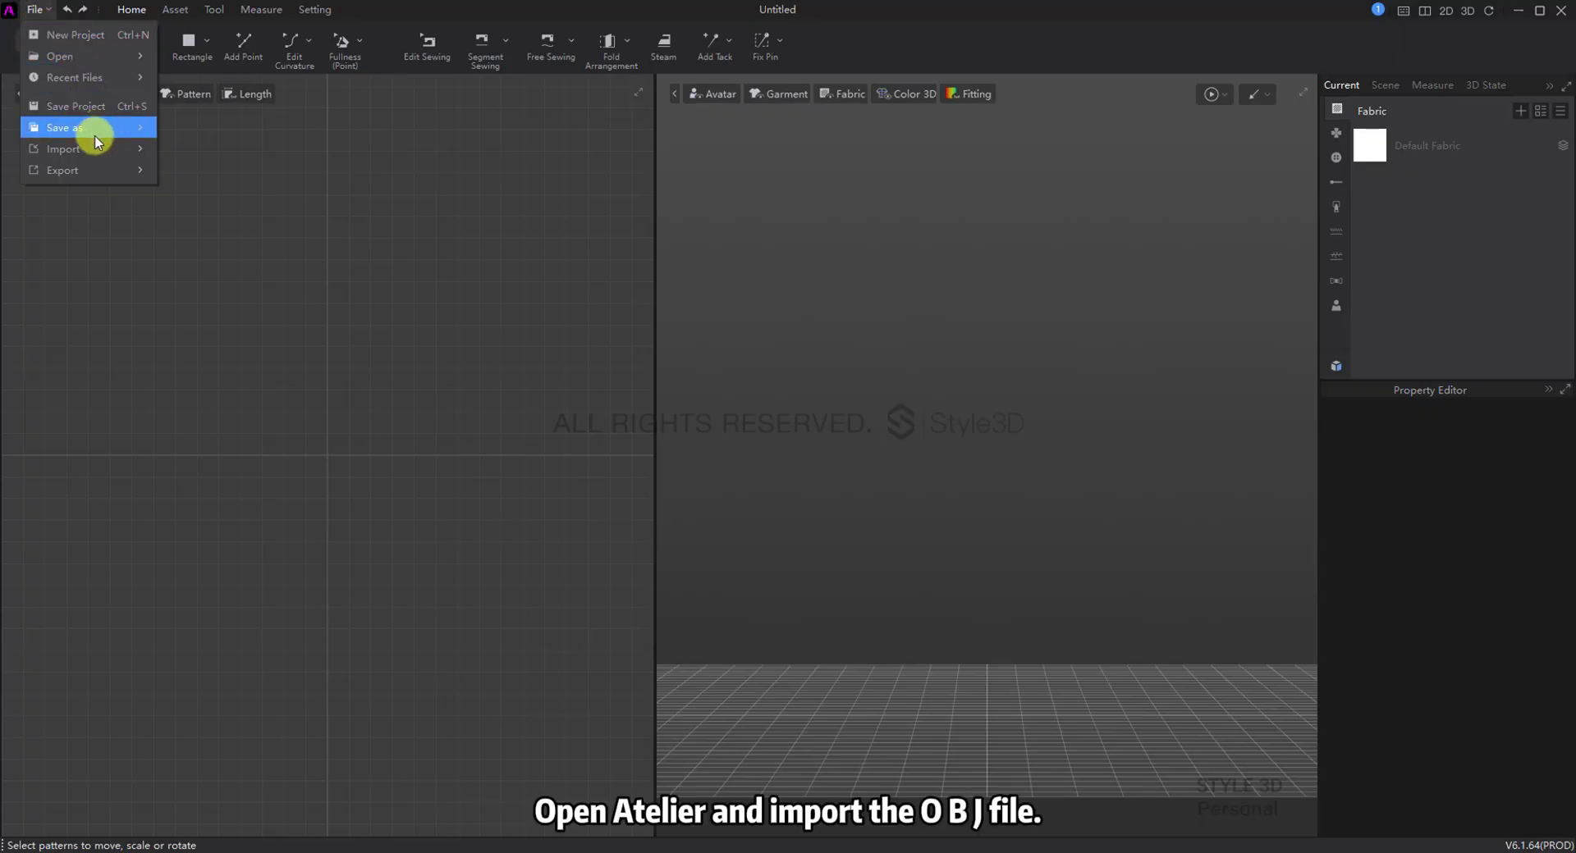
# Step: Import the nana01 OBJ as the avatar via File > Import > Import Obj
pyautogui.moveTo(96, 141)
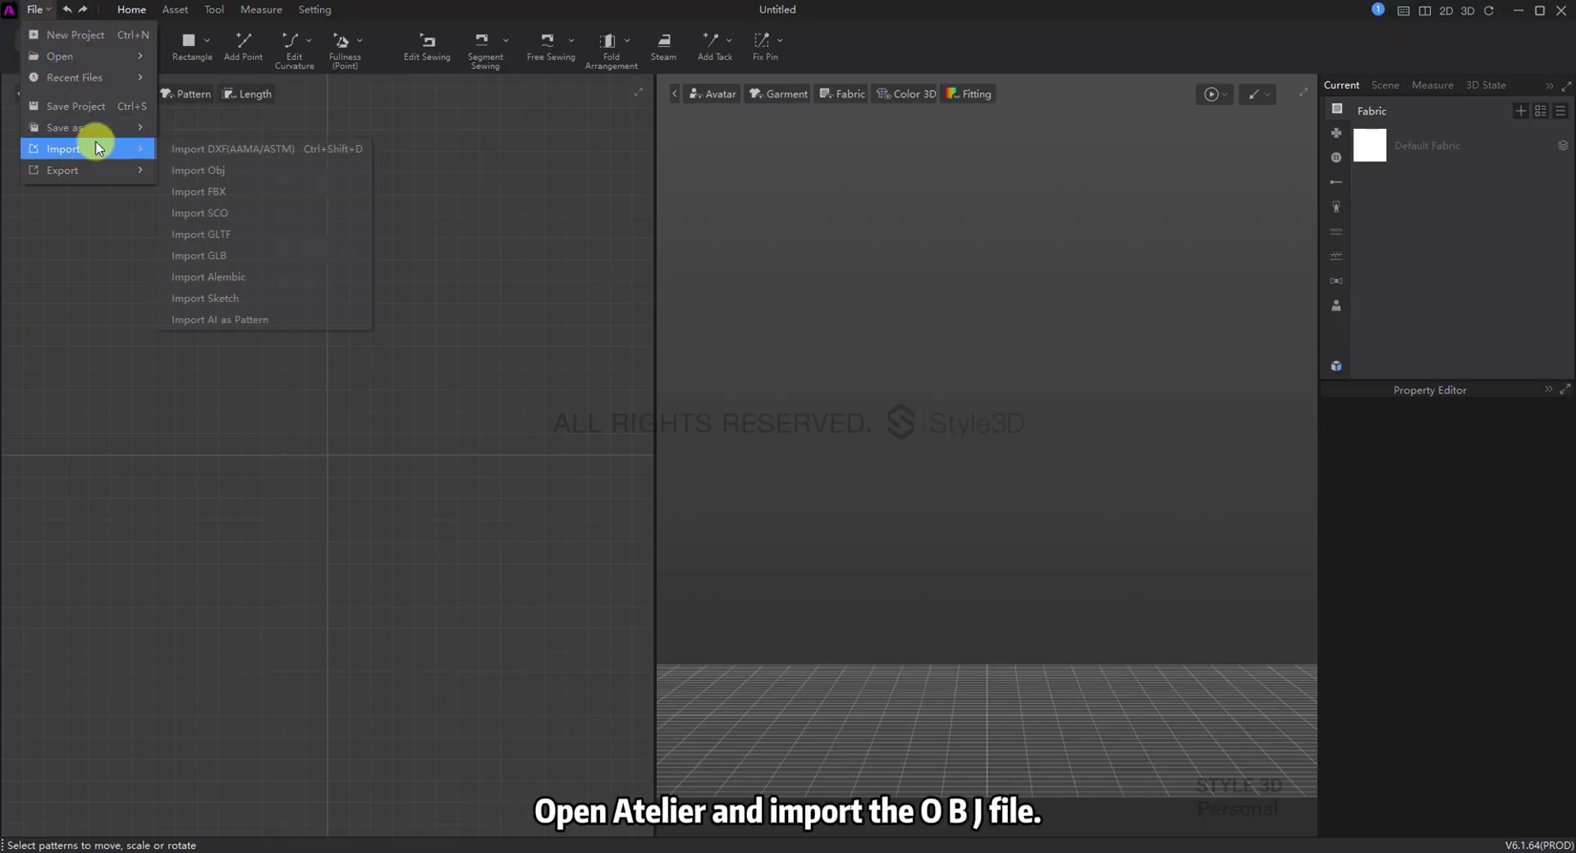
pyautogui.click(213, 172)
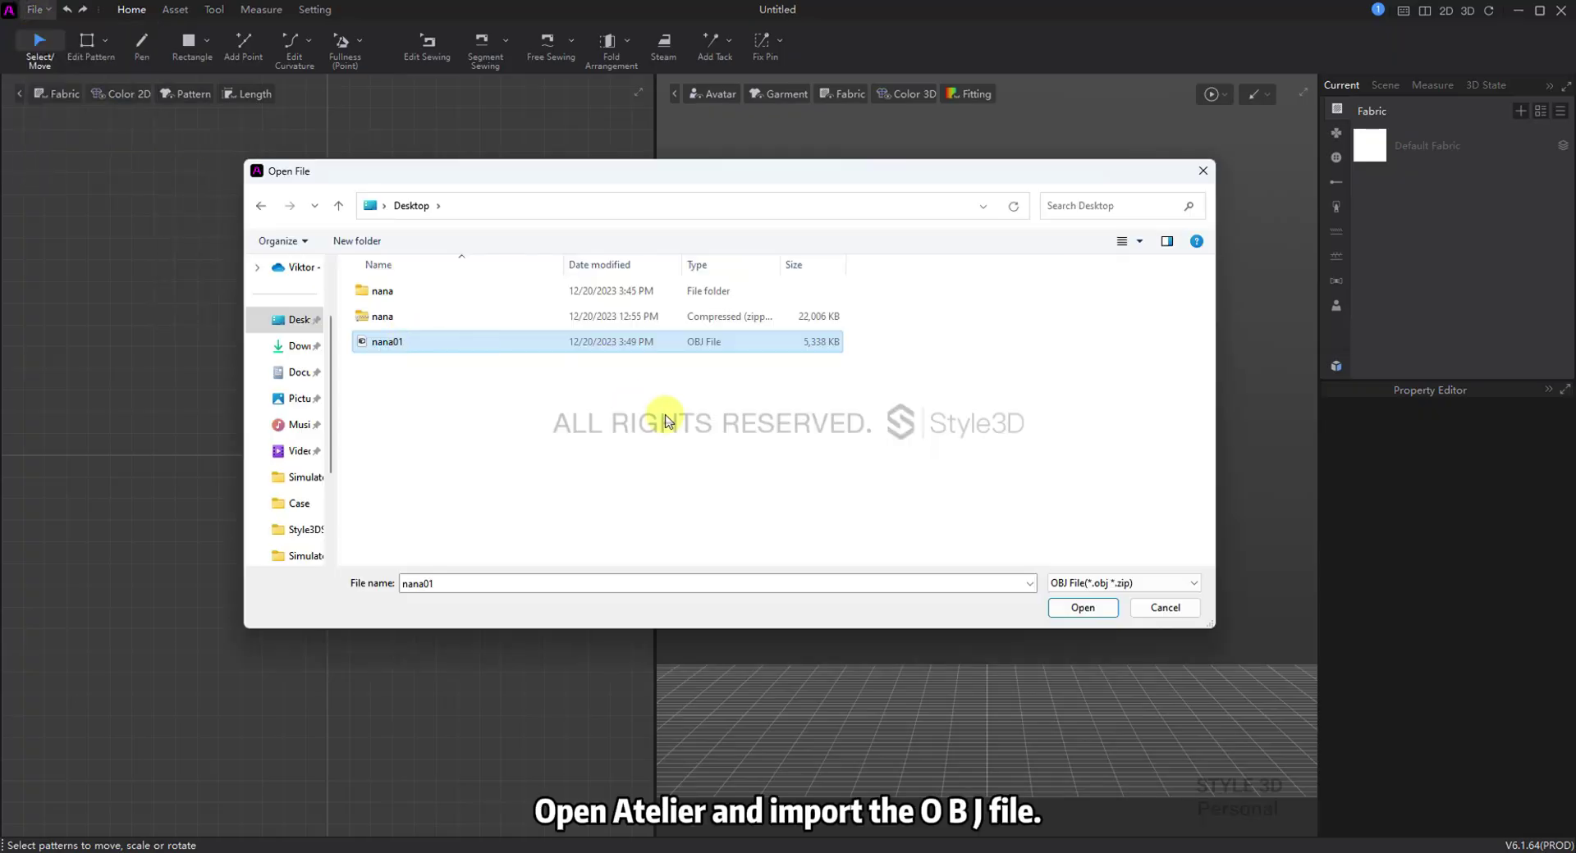
pyautogui.click(1082, 608)
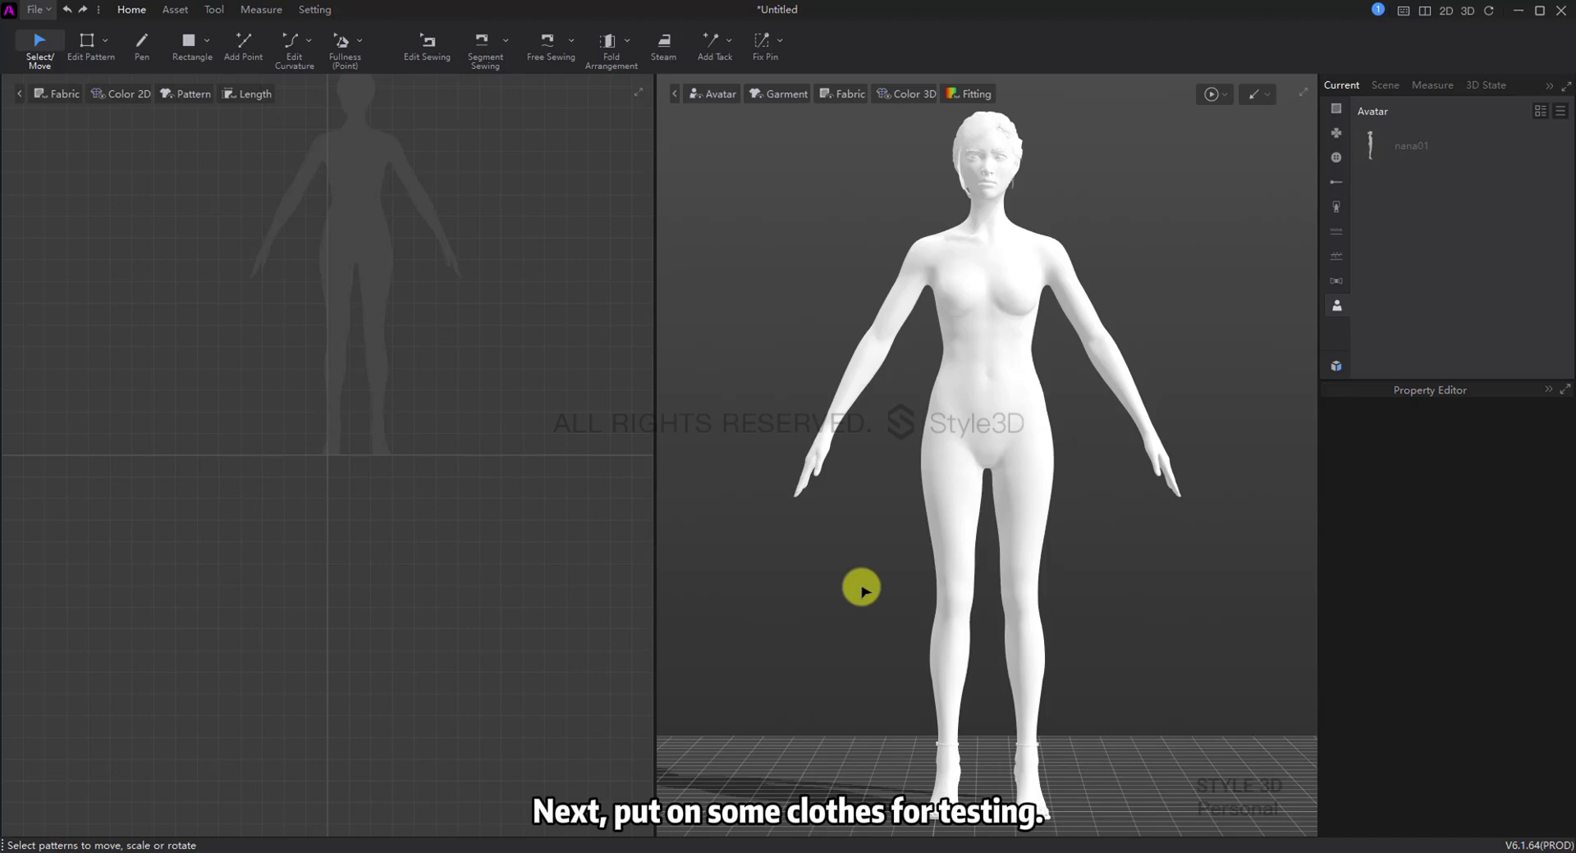
# Step: Open the SKC-03.sproj pants project from the Resource Library
pyautogui.click(1336, 366)
pyautogui.doubleClick(377, 247)
pyautogui.click(835, 322)
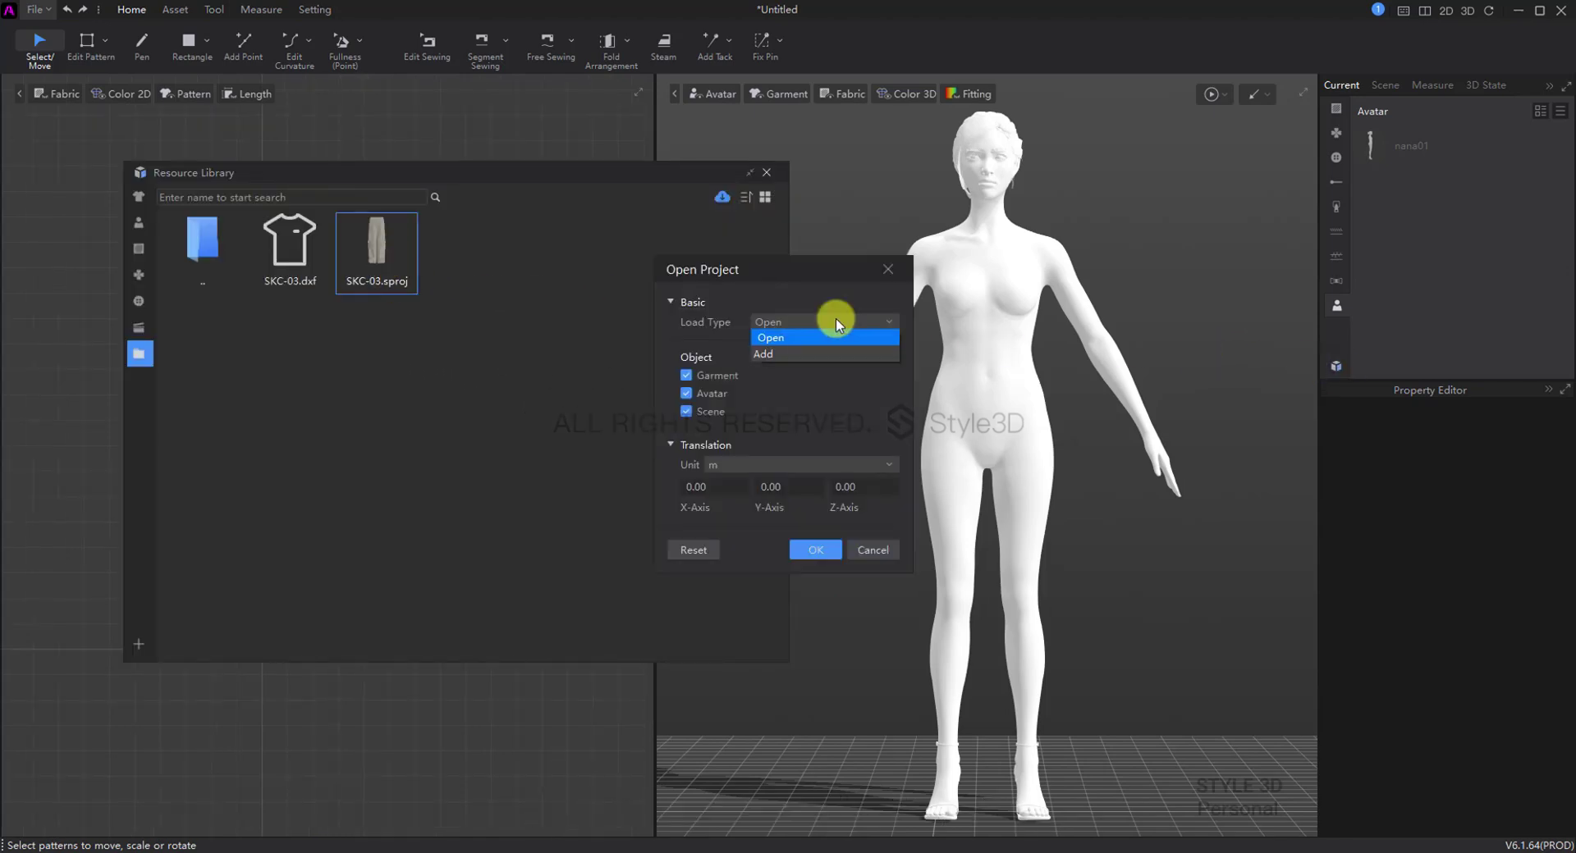
# Step: Load SKC-03 with Load Type Add so the pants join the nana01 avatar
pyautogui.click(793, 354)
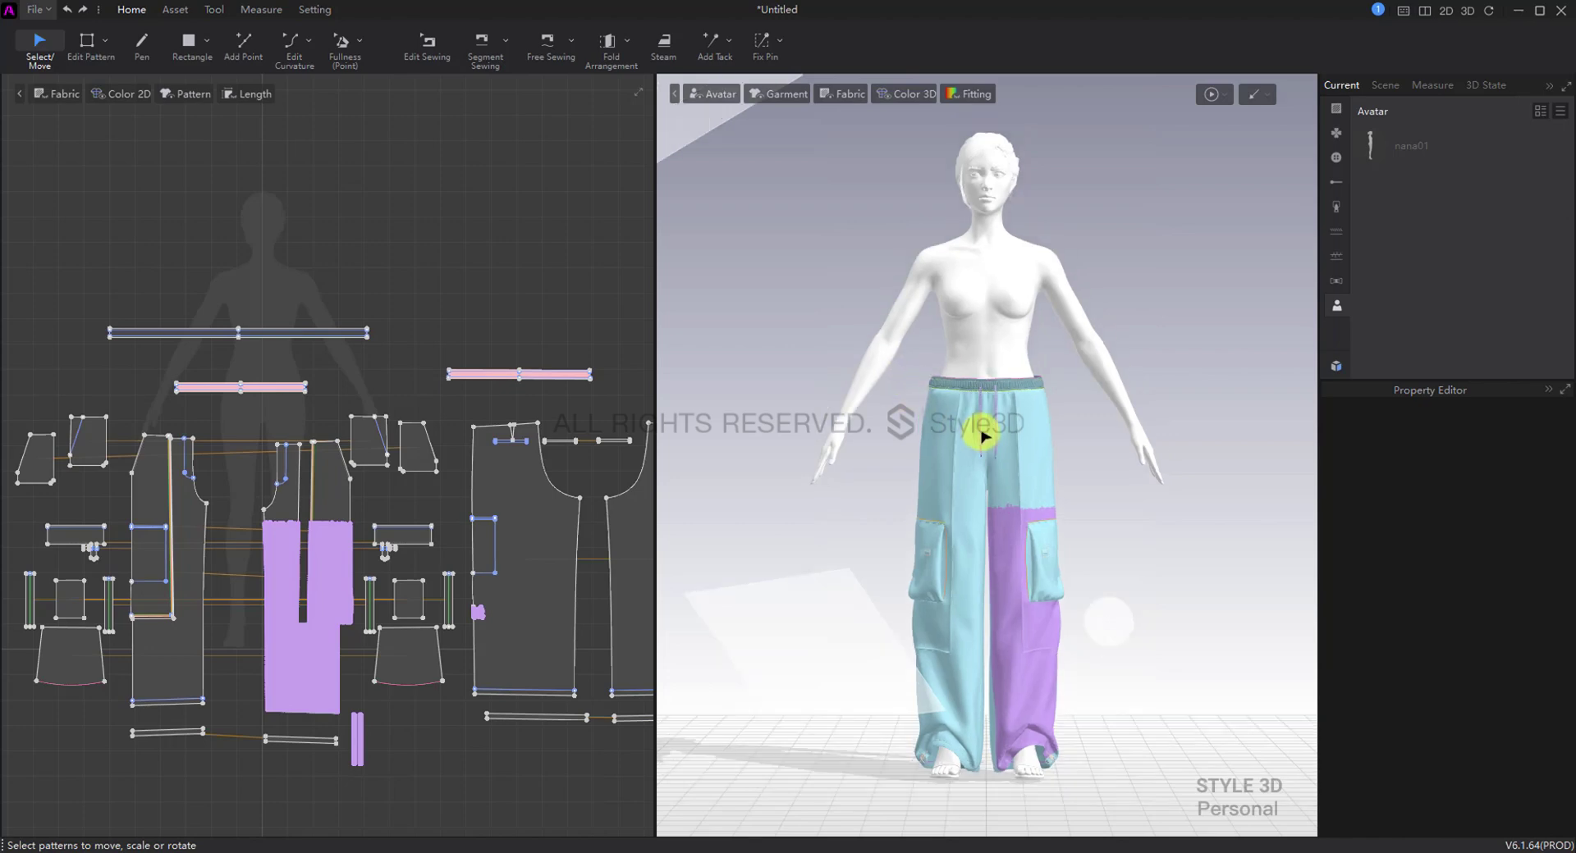
pyautogui.scroll(-2, 984, 435)
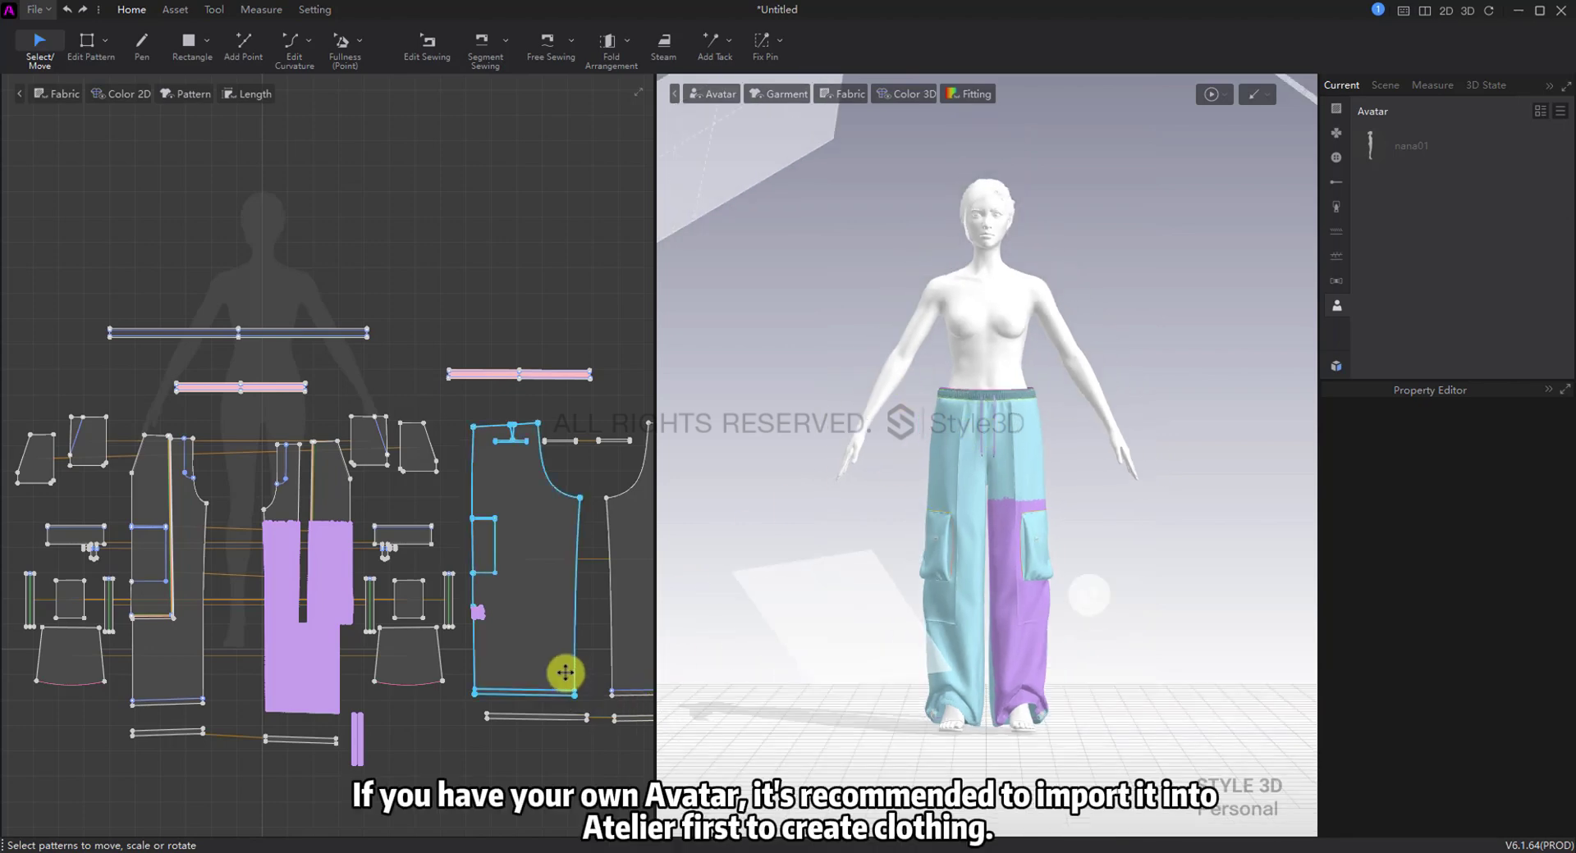
pyautogui.scroll(-3, 574, 668)
# Step: Unfreeze all the pants pattern pieces and start the cloth simulation
pyautogui.click(514, 544)
pyautogui.scroll(1, 512, 536)
pyautogui.moveTo(583, 613); pyautogui.dragTo(225, 348)
pyautogui.rightClick(469, 487)
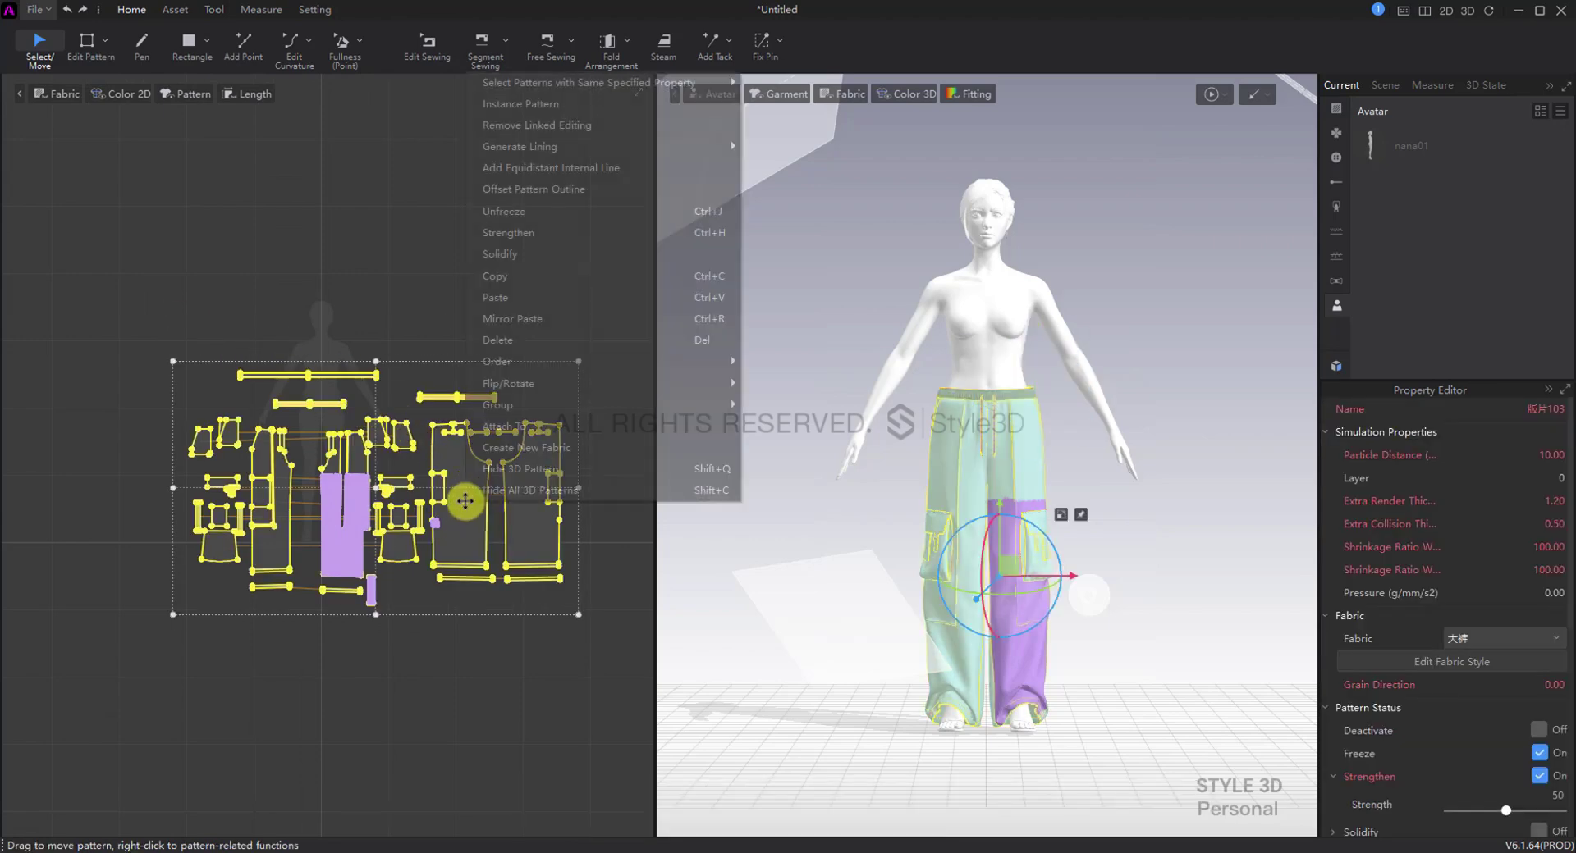
pyautogui.click(583, 211)
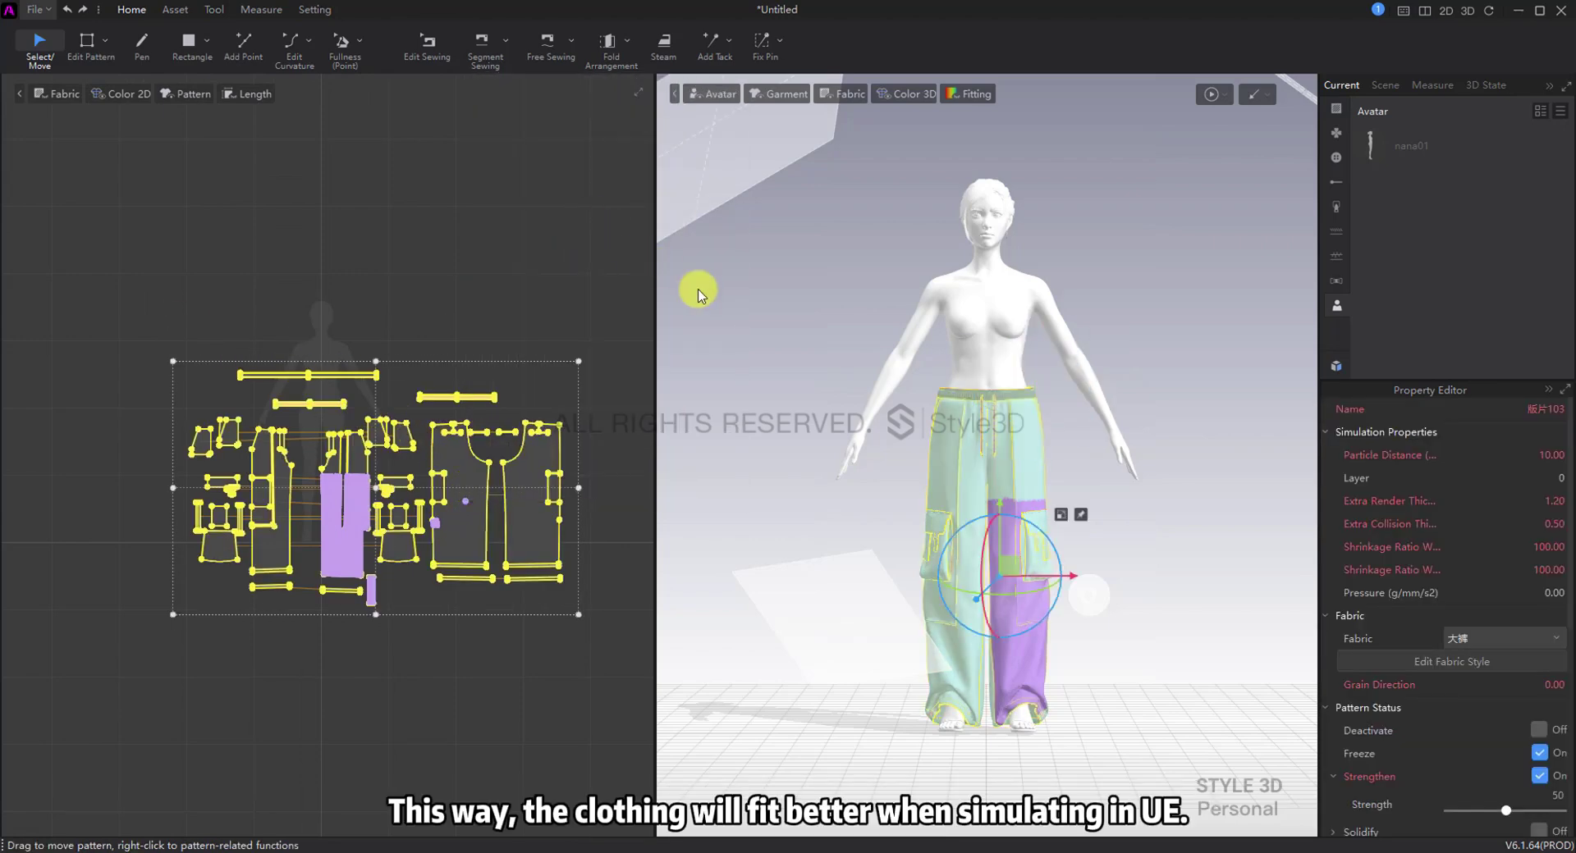
pyautogui.click(852, 312)
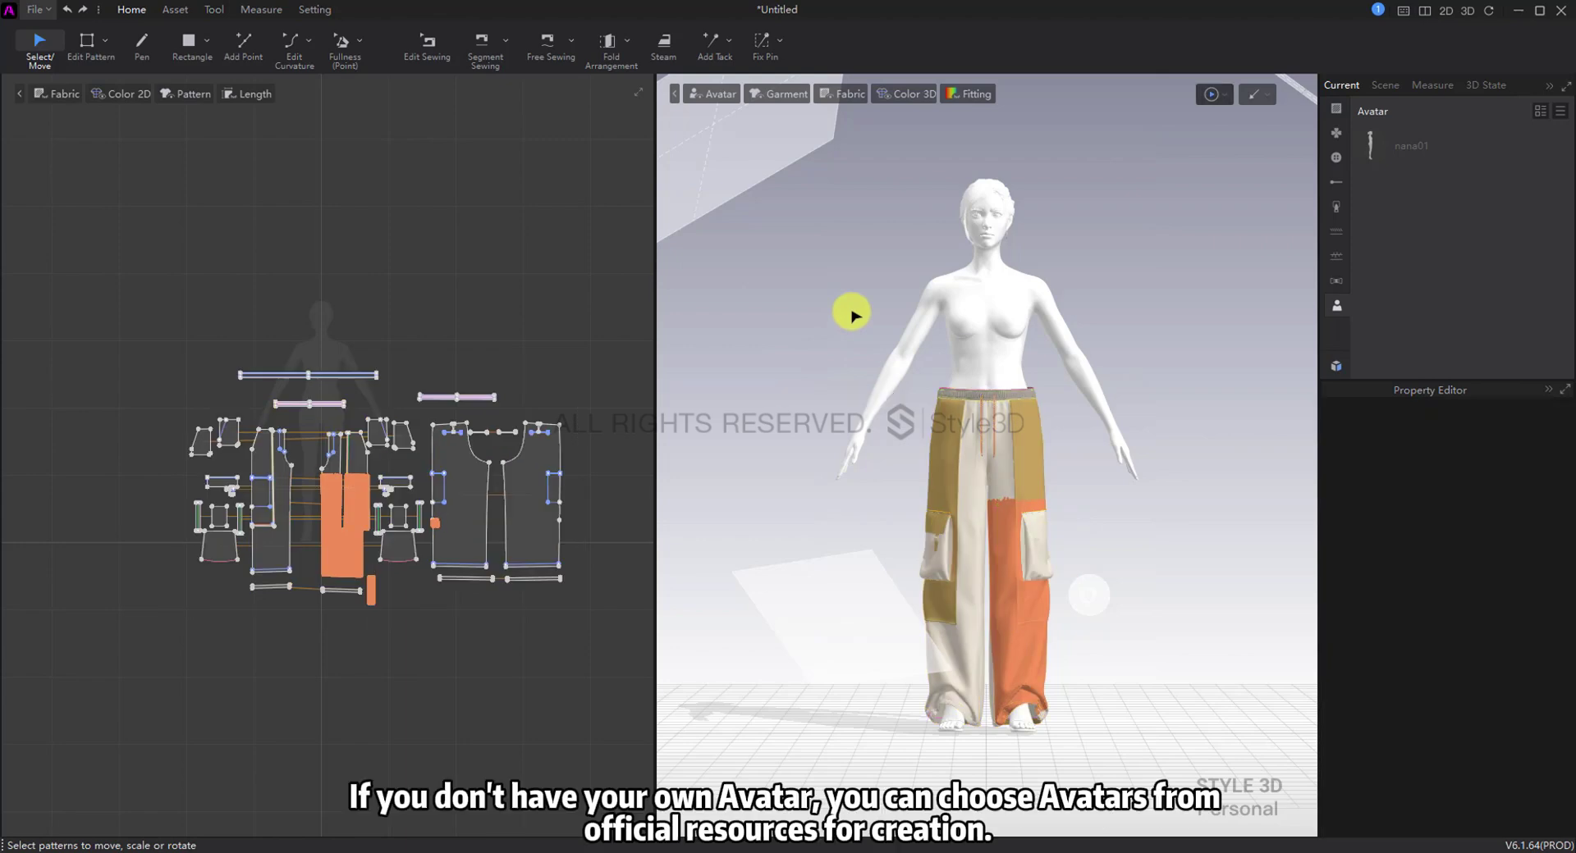
pyautogui.press('space')
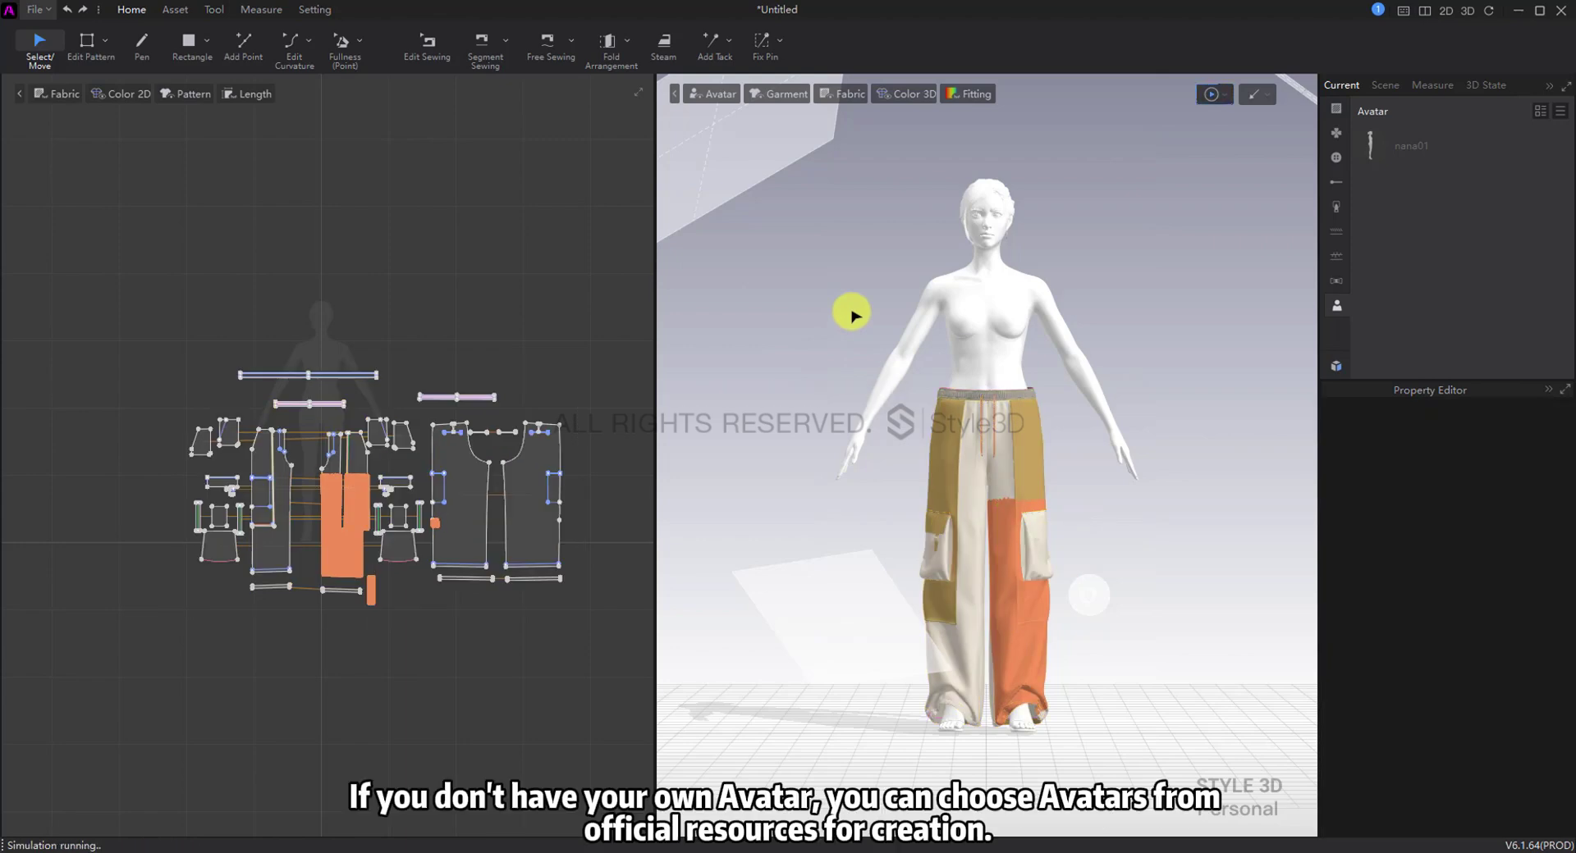